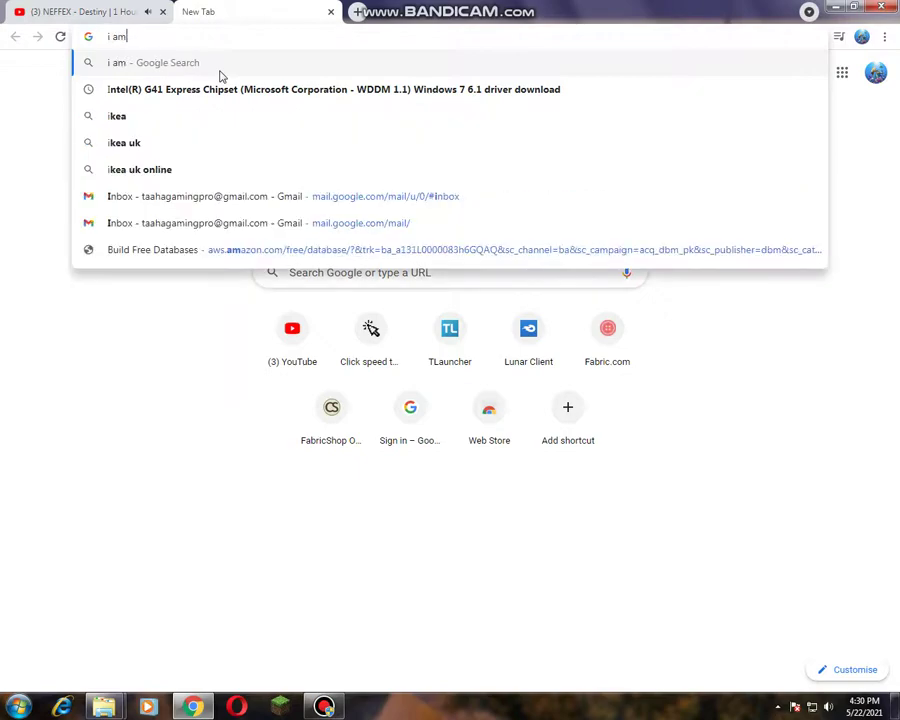
Step: Type narration notes into the address bar, erase them, and return to Downloads
{"action": "type", "text": "win"}
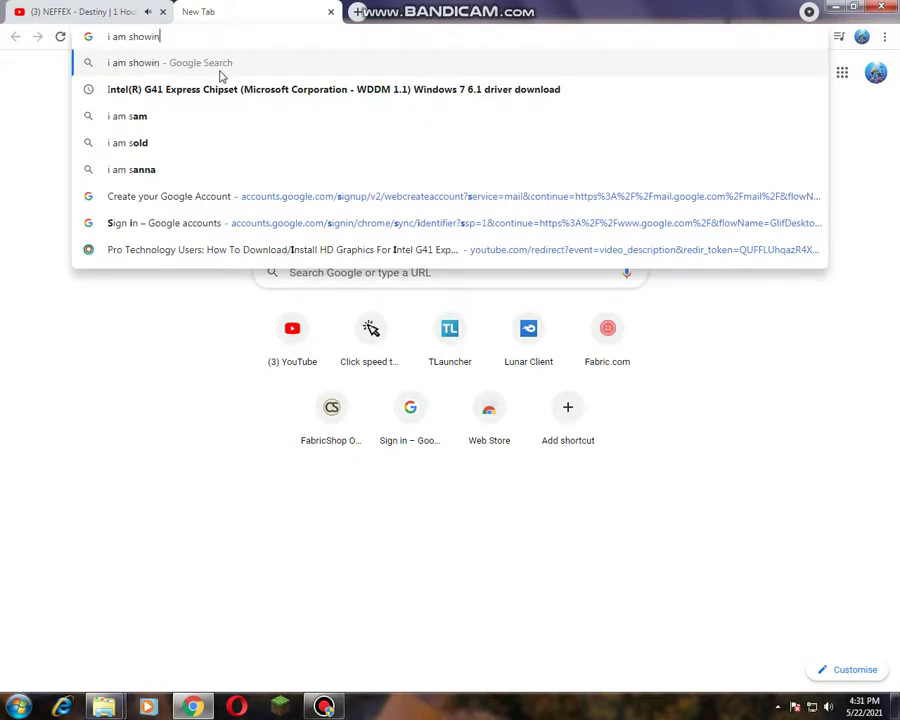
{"action": "type", "text": "g you g"}
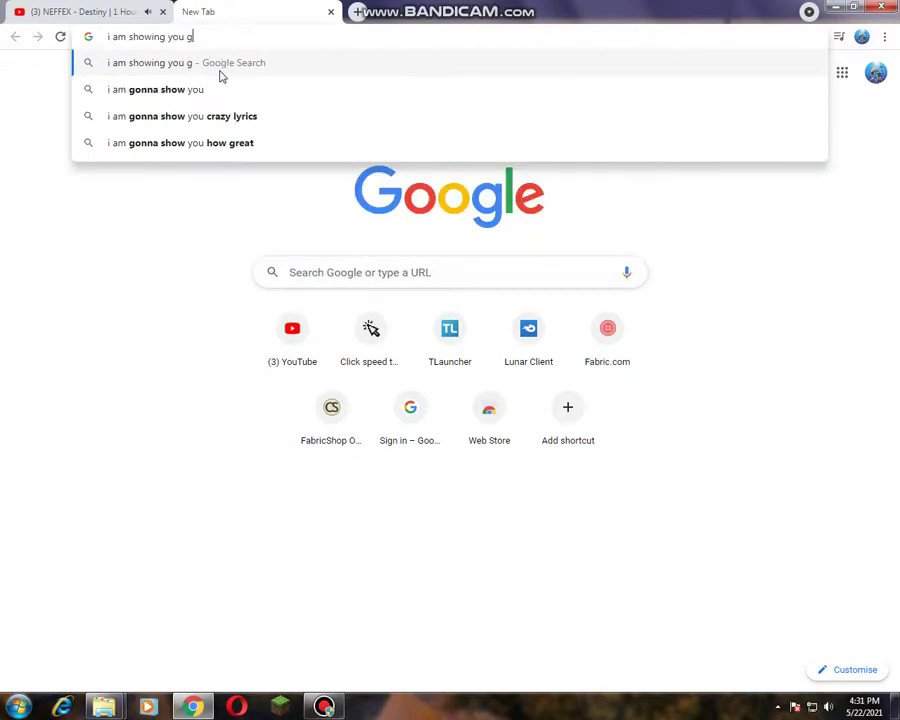
{"action": "type", "text": "uys "}
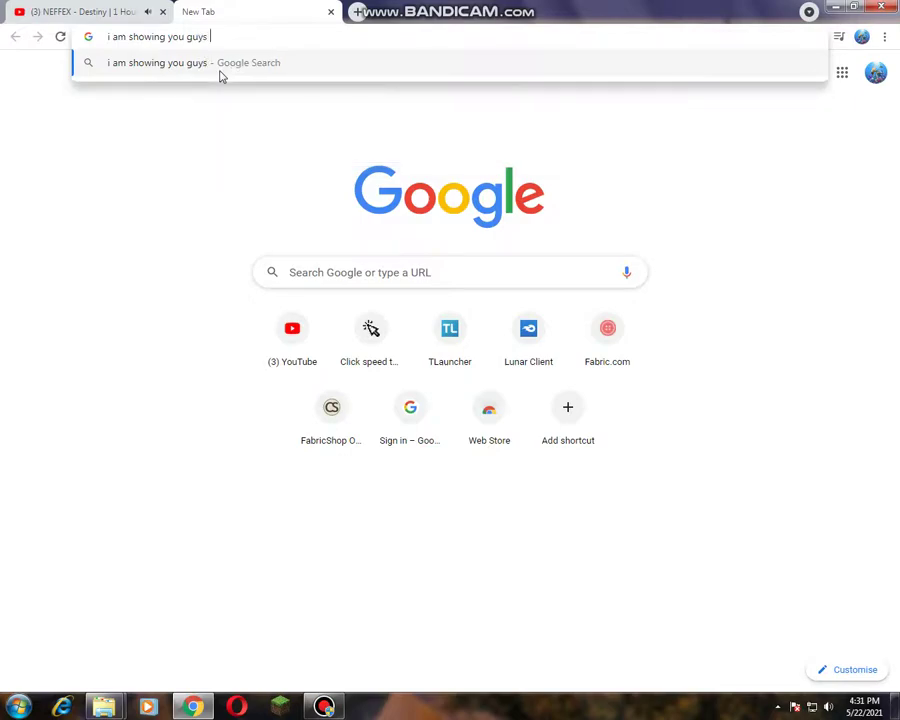
{"action": "type", "text": "how to download "}
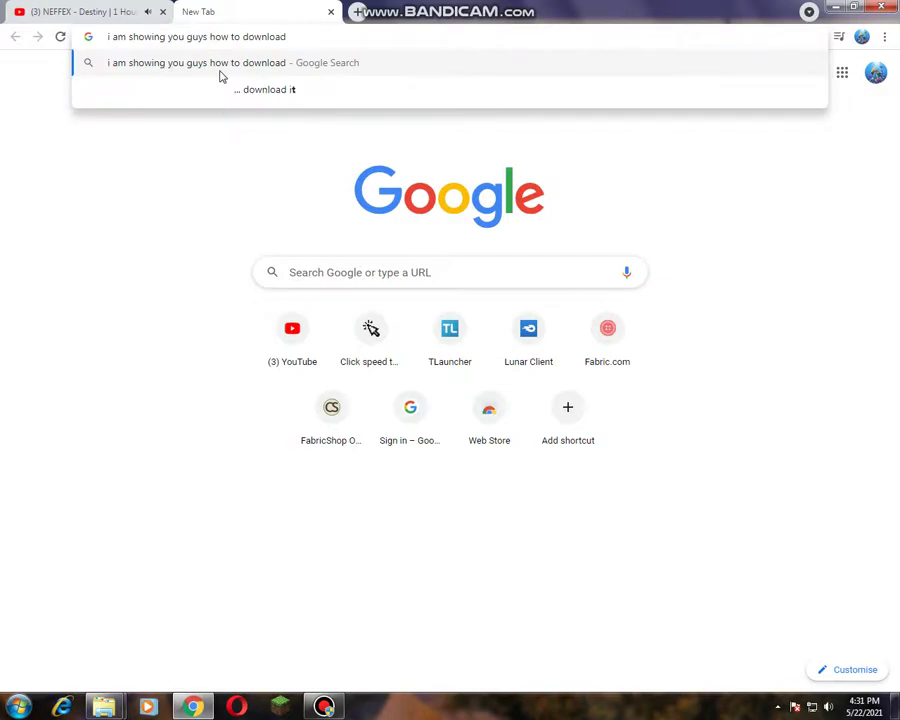
{"action": "type", "text": "lun"}
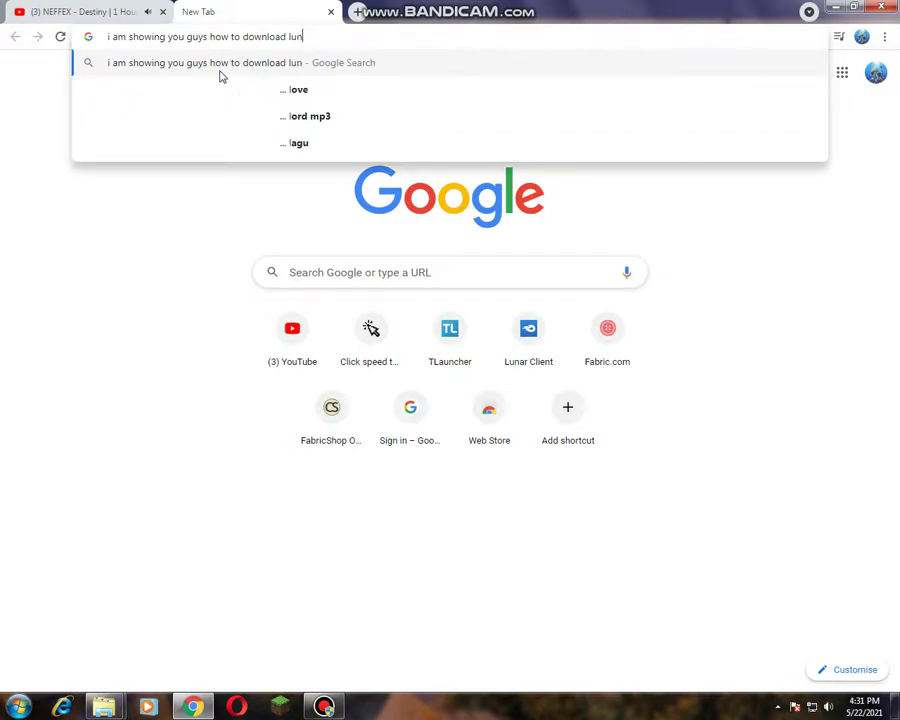
{"action": "type", "text": "ar client"}
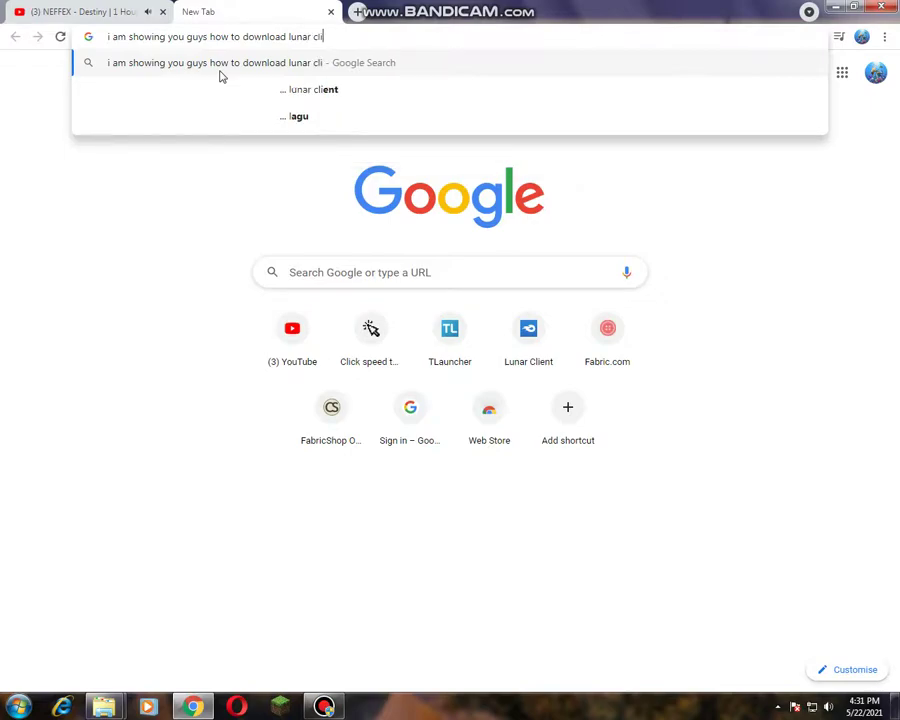
{"action": "key", "text": "BackSpace"}
{"action": "key", "text": "BackSpace"}
{"action": "key", "text": "BackSpace"}
{"action": "key", "text": "BackSpace"}
{"action": "key", "text": "BackSpace"}
{"action": "key", "text": "BackSpace"}
{"action": "key", "text": "BackSpace"}
{"action": "key", "text": "BackSpace"}
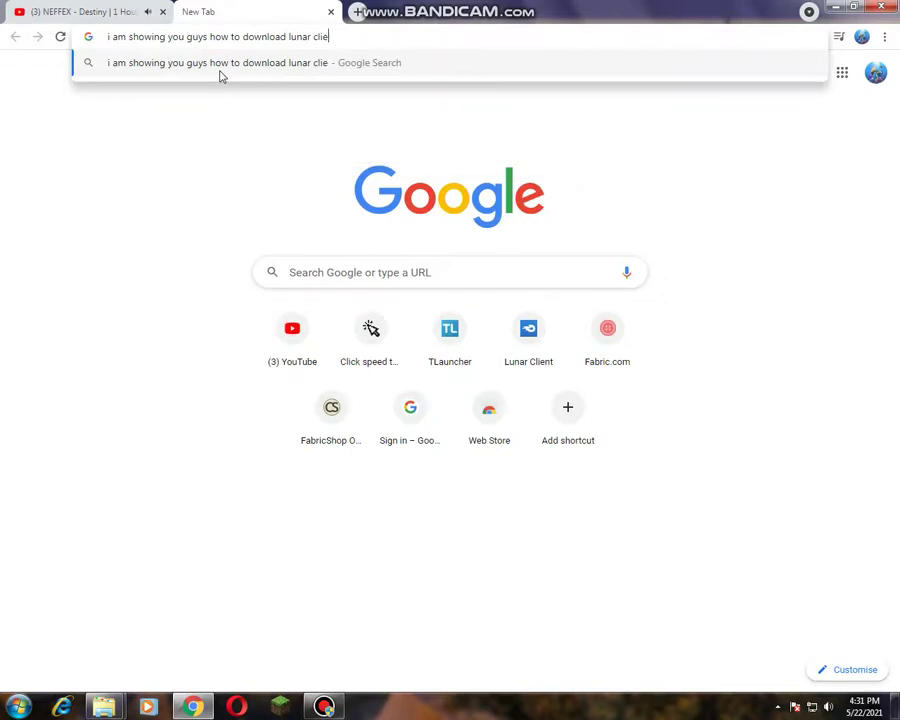
{"action": "key", "text": "BackSpace"}
{"action": "key", "text": "BackSpace"}
{"action": "key", "text": "BackSpace"}
{"action": "key", "text": "BackSpace"}
{"action": "key", "text": "BackSpace"}
{"action": "key", "text": "BackSpace"}
{"action": "key", "text": "BackSpace"}
{"action": "key", "text": "BackSpace"}
{"action": "key", "text": "BackSpace"}
{"action": "key", "text": "BackSpace"}
{"action": "key", "text": "BackSpace"}
{"action": "key", "text": "BackSpace"}
{"action": "key", "text": "BackSpace"}
{"action": "key", "text": "BackSpace"}
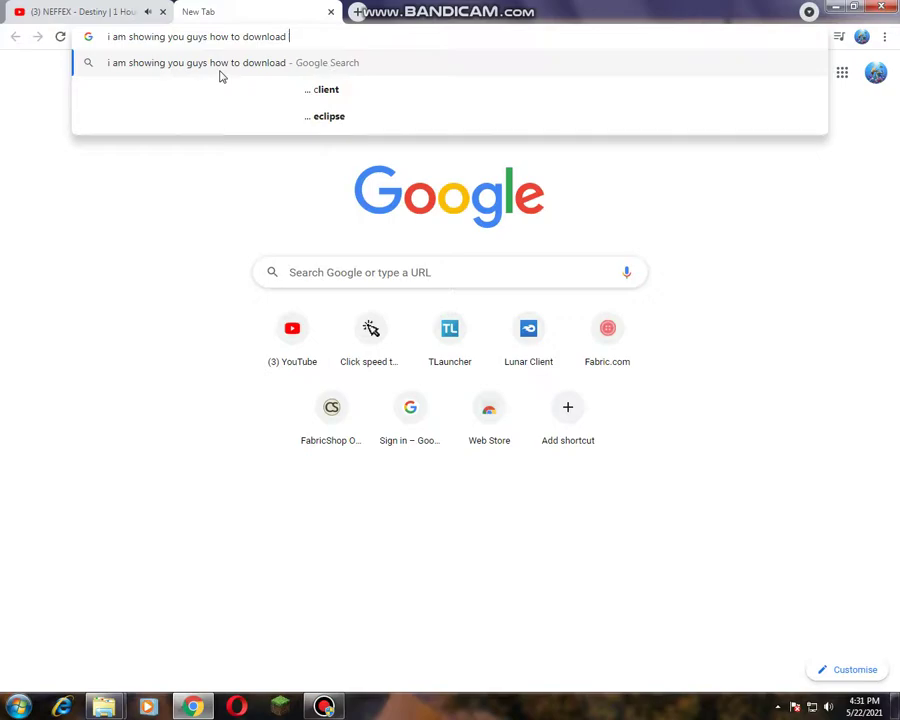
{"action": "key", "text": "BackSpace"}
{"action": "key", "text": "BackSpace"}
{"action": "key", "text": "BackSpace"}
{"action": "key", "text": "BackSpace"}
{"action": "key", "text": "BackSpace"}
{"action": "key", "text": "BackSpace"}
{"action": "key", "text": "BackSpace"}
{"action": "key", "text": "BackSpace"}
{"action": "key", "text": "BackSpace"}
{"action": "key", "text": "BackSpace"}
{"action": "key", "text": "BackSpace"}
{"action": "key", "text": "BackSpace"}
{"action": "key", "text": "BackSpace"}
{"action": "key", "text": "BackSpace"}
{"action": "key", "text": "BackSpace"}
{"action": "key", "text": "BackSpace"}
{"action": "key", "text": "BackSpace"}
{"action": "key", "text": "BackSpace"}
{"action": "key", "text": "BackSpace"}
{"action": "key", "text": "BackSpace"}
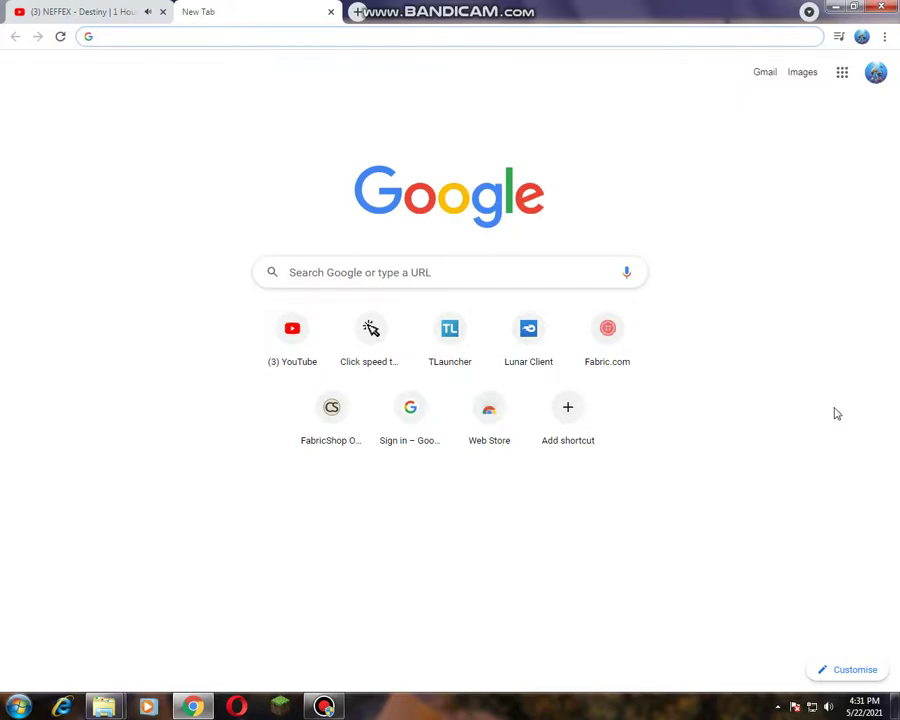
{"action": "type", "text": "link"}
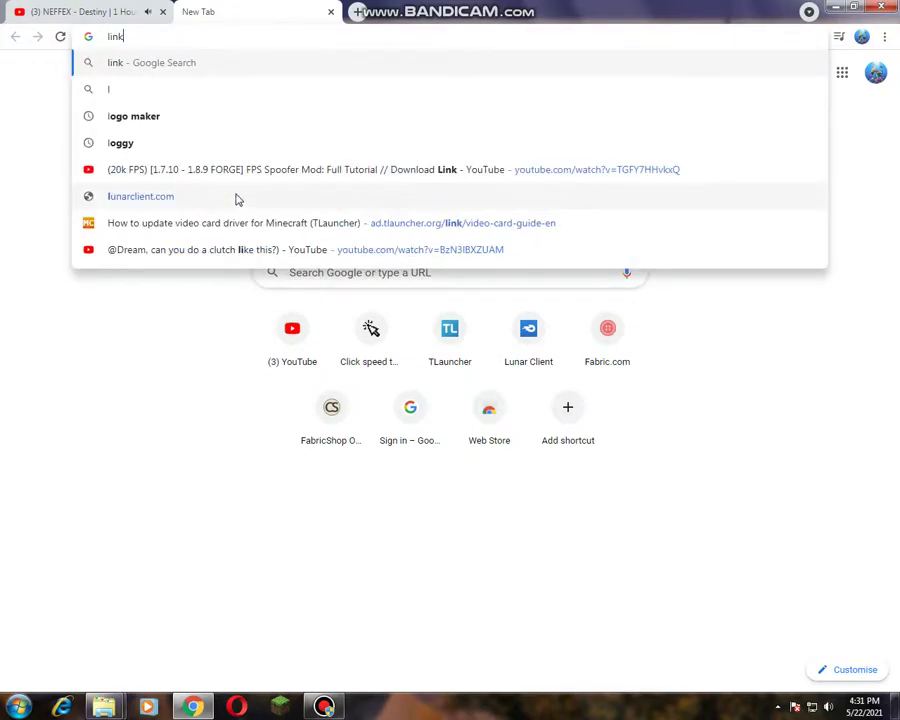
{"action": "type", "text": " is the"}
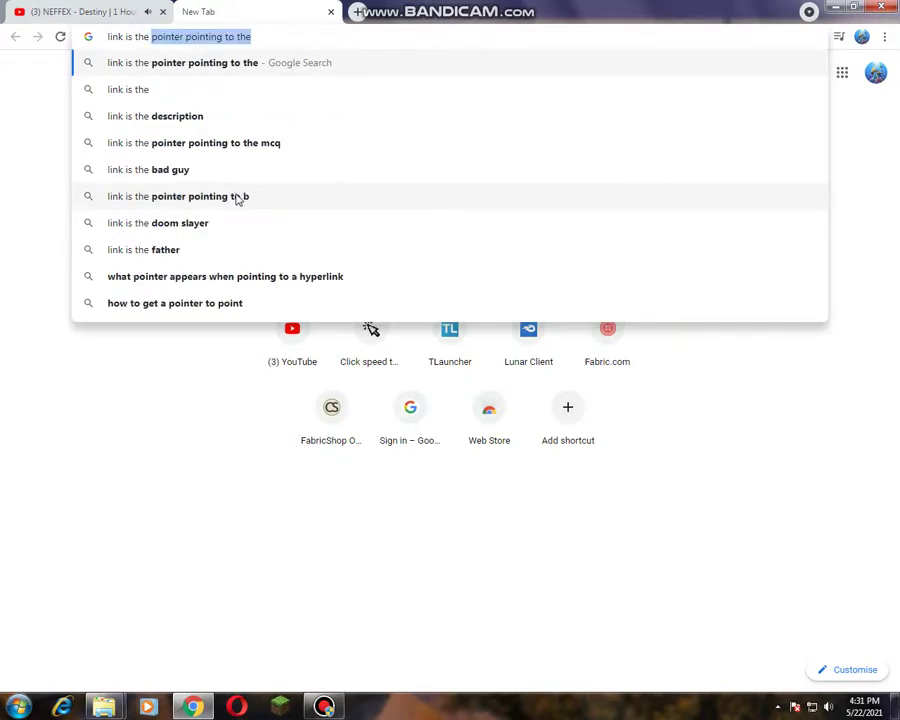
{"action": "type", "text": " down"}
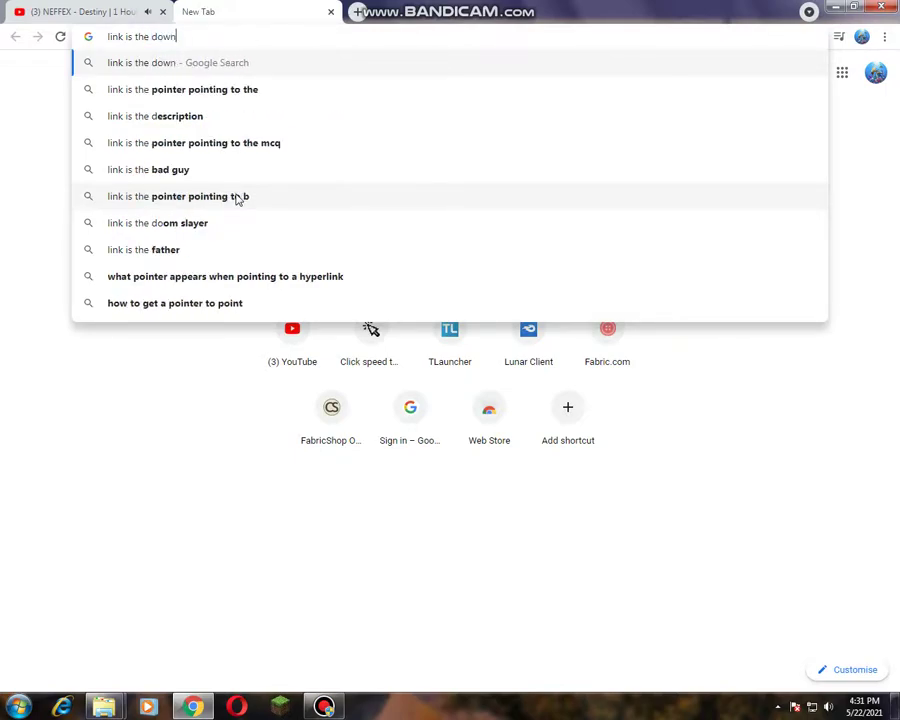
{"action": "key", "text": "BackSpace"}
{"action": "key", "text": "Escape"}
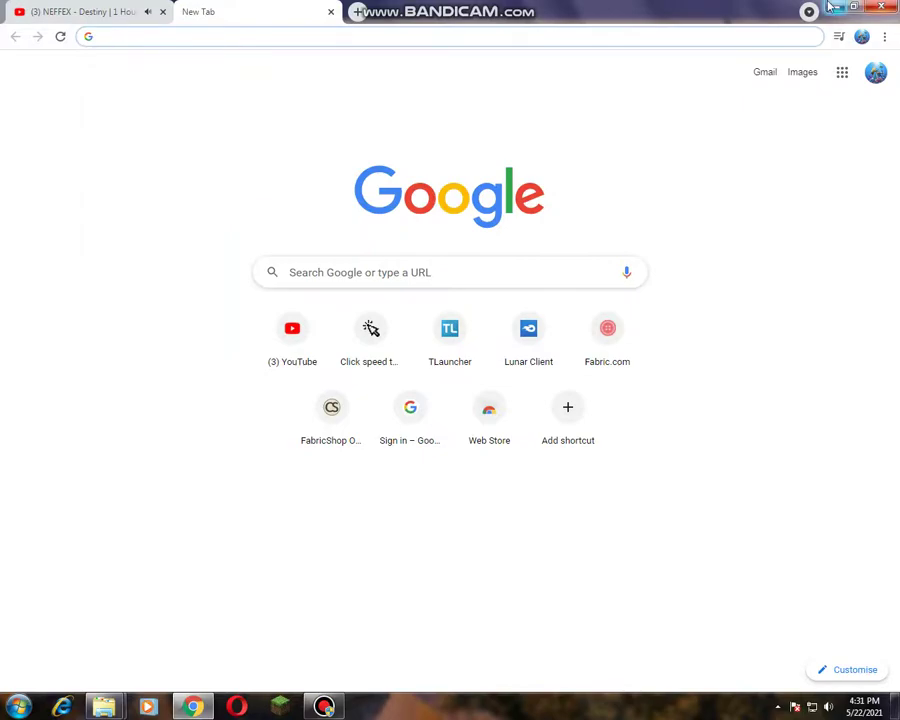
{"action": "key", "text": "alt+Tab"}
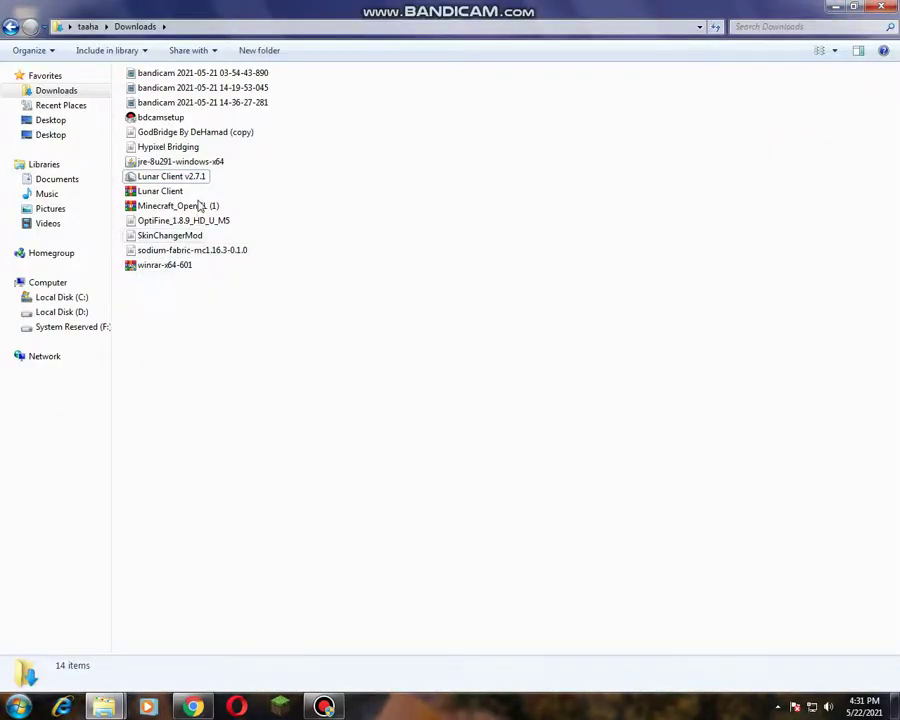
Step: Copy the Lunar Client archive and paste it into %appdata%\.minecraft\versions
{"action": "right_click", "coordinate": [164, 192]}
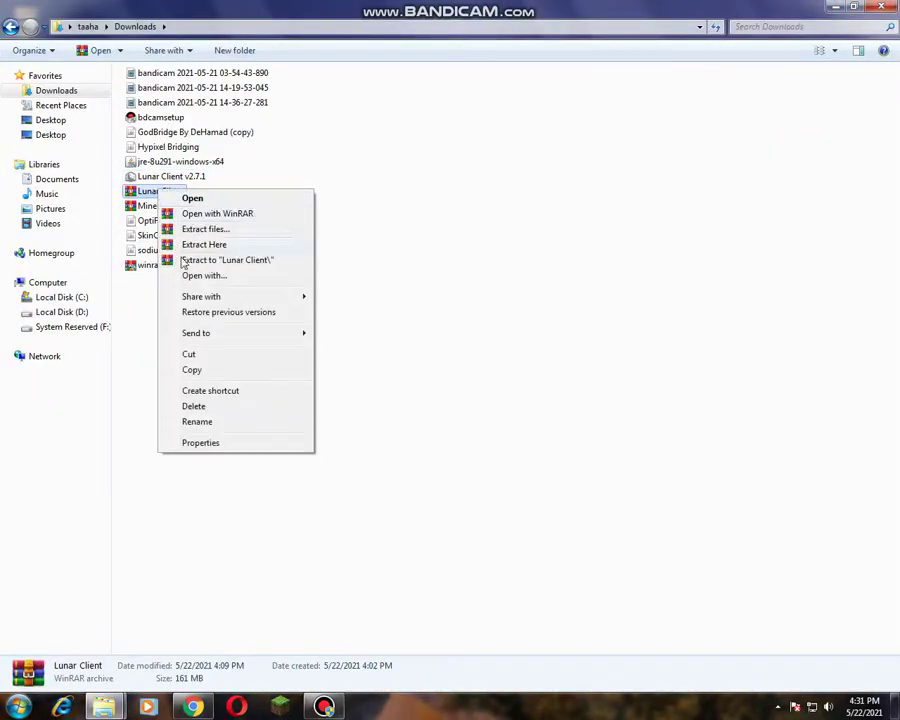
{"action": "left_click", "coordinate": [196, 371]}
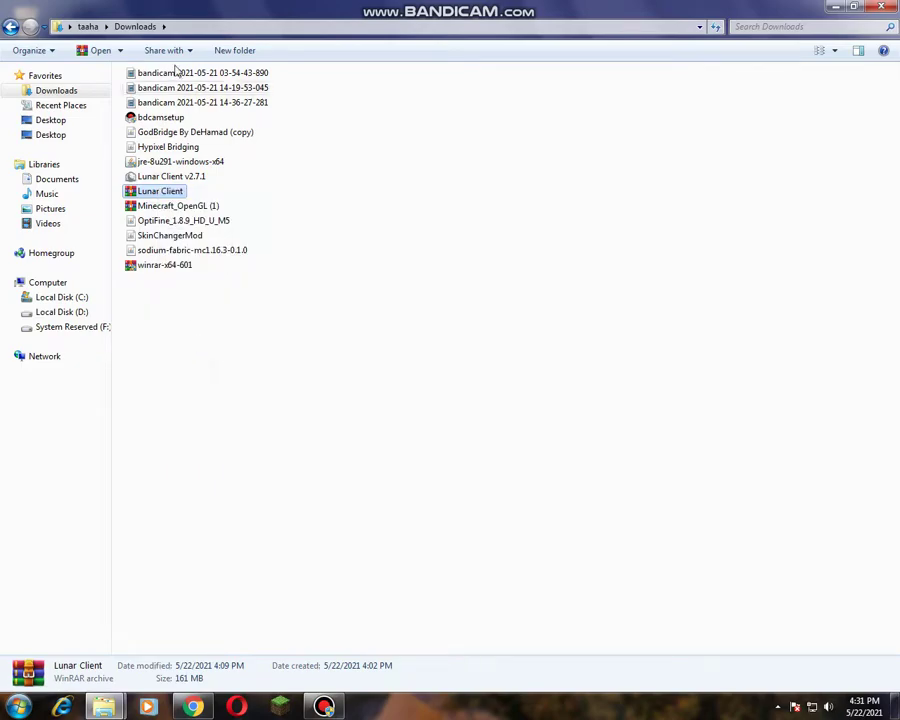
{"action": "left_click", "coordinate": [183, 28]}
{"action": "key", "text": "BackSpace"}
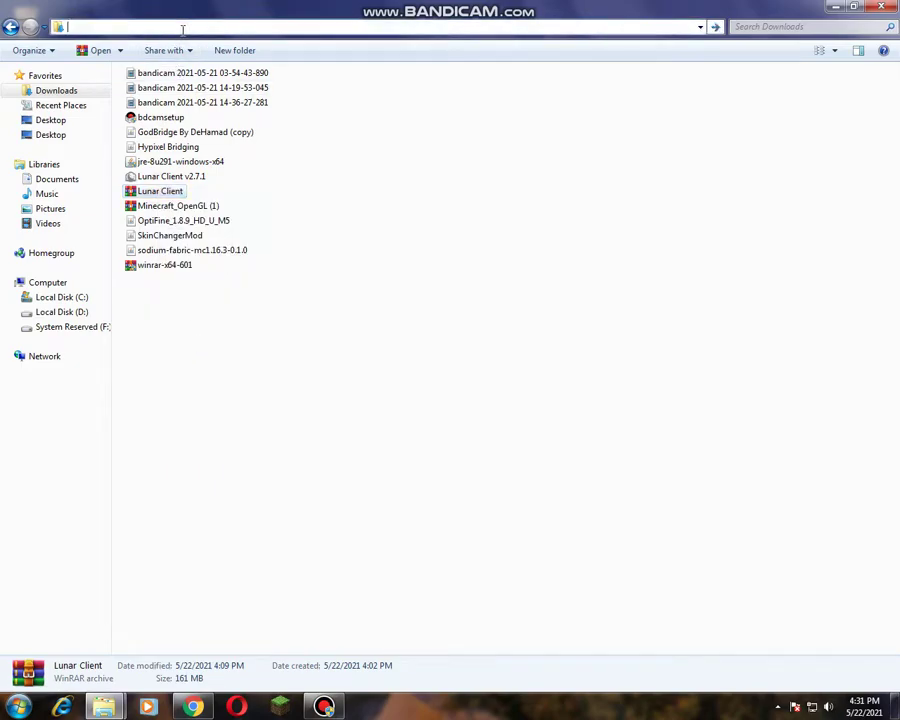
{"action": "type", "text": "%appd"}
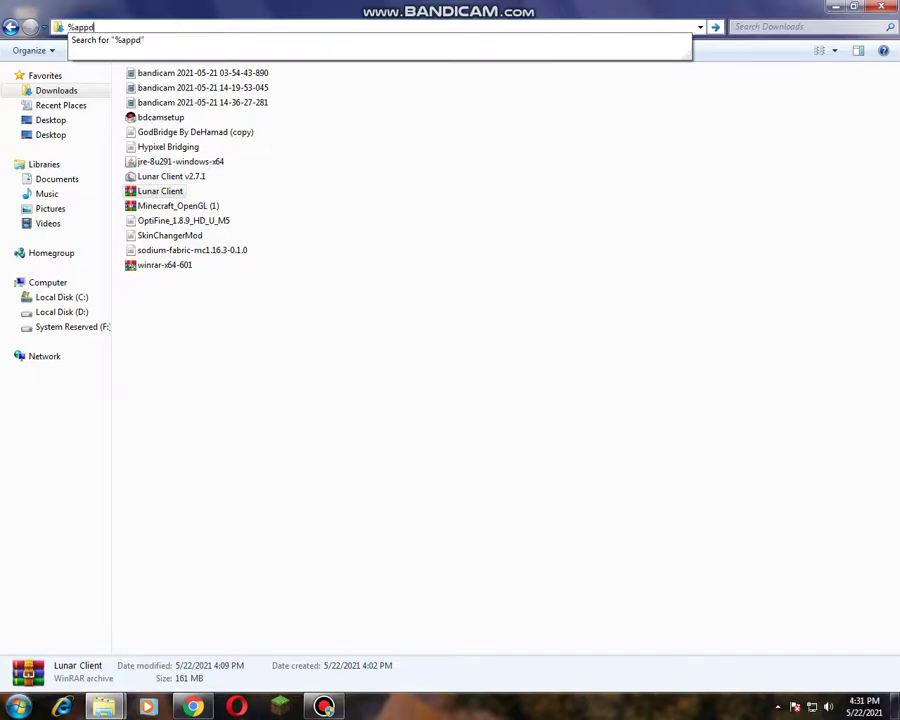
{"action": "type", "text": "ata%"}
{"action": "key", "text": "Return"}
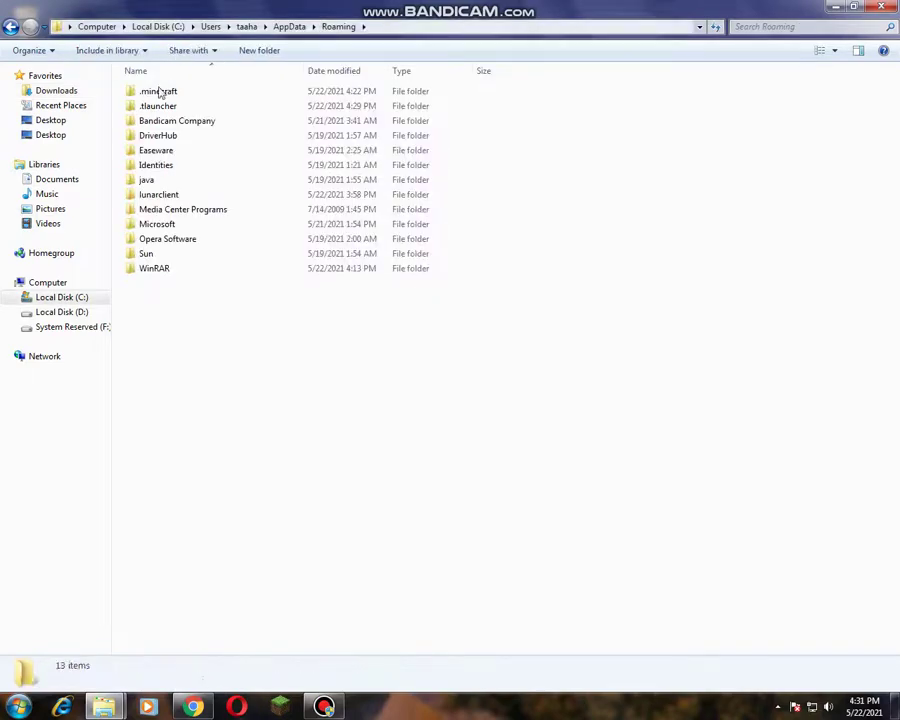
{"action": "double_click", "coordinate": [160, 90]}
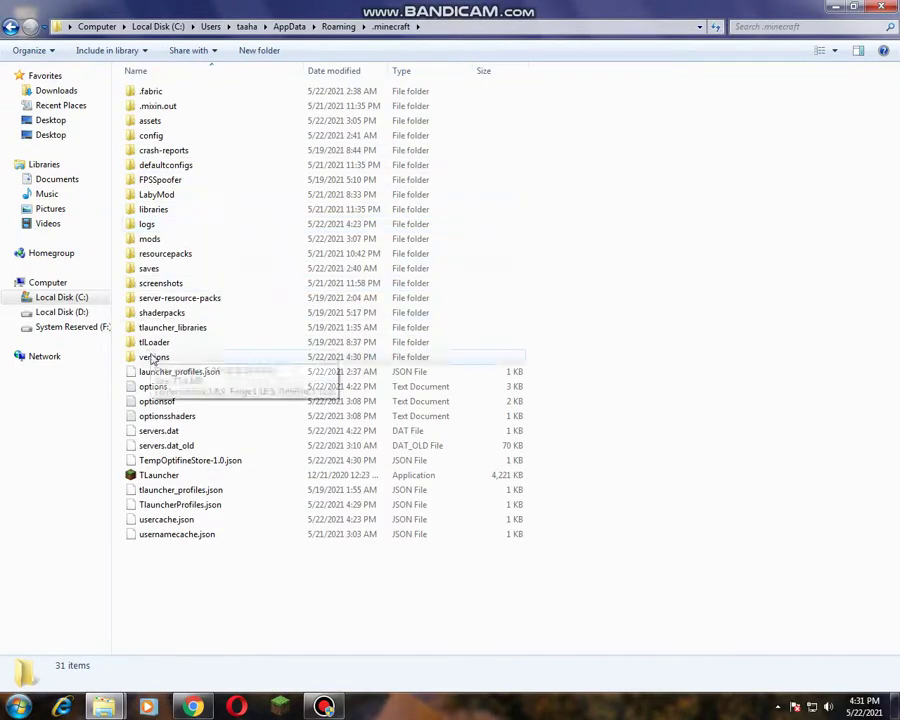
{"action": "double_click", "coordinate": [155, 358]}
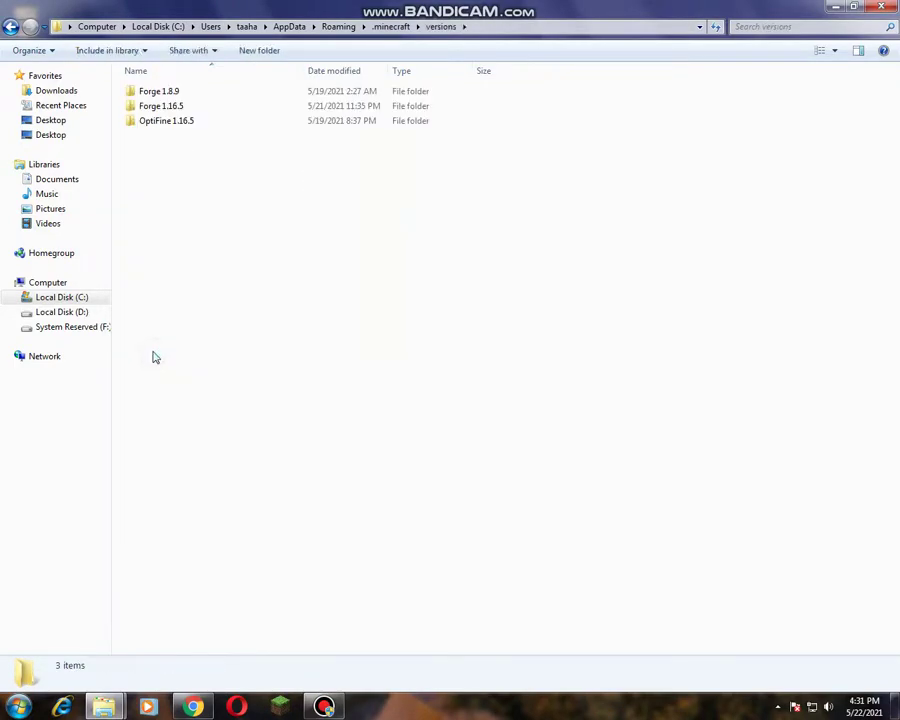
{"action": "key", "text": "ctrl+v"}
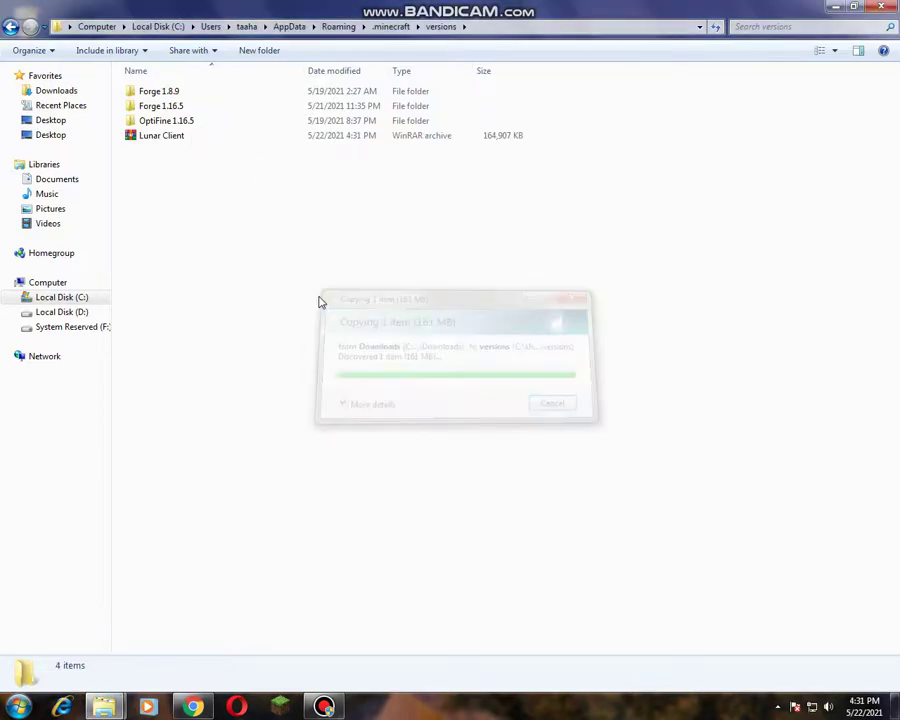
Step: Extract the Lunar Client archive into an LC folder, delete the archive, and close Explorer
{"action": "right_click", "coordinate": [244, 137]}
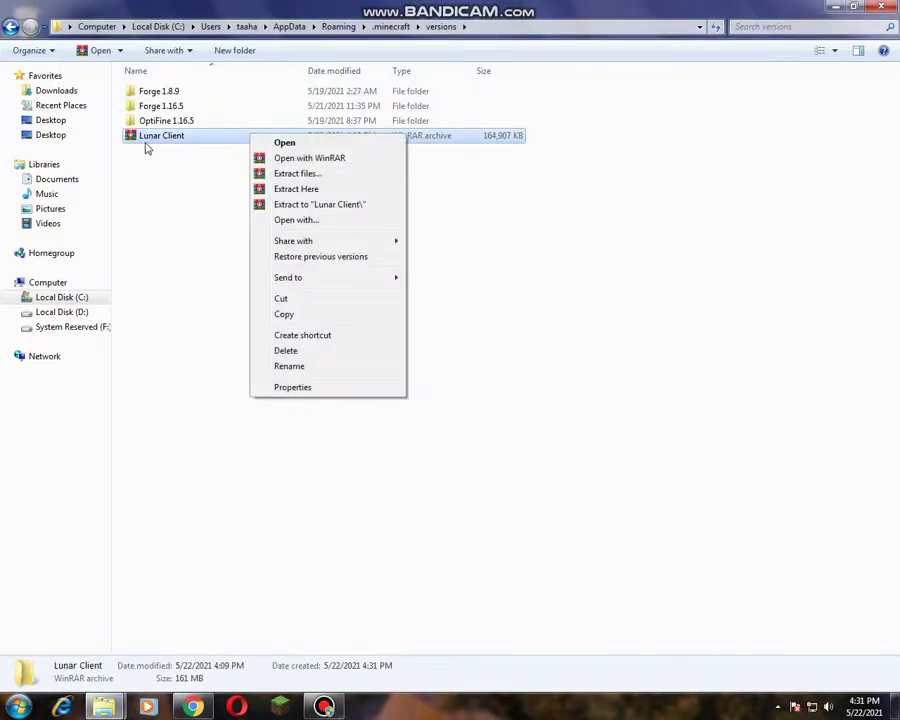
{"action": "left_click", "coordinate": [327, 187]}
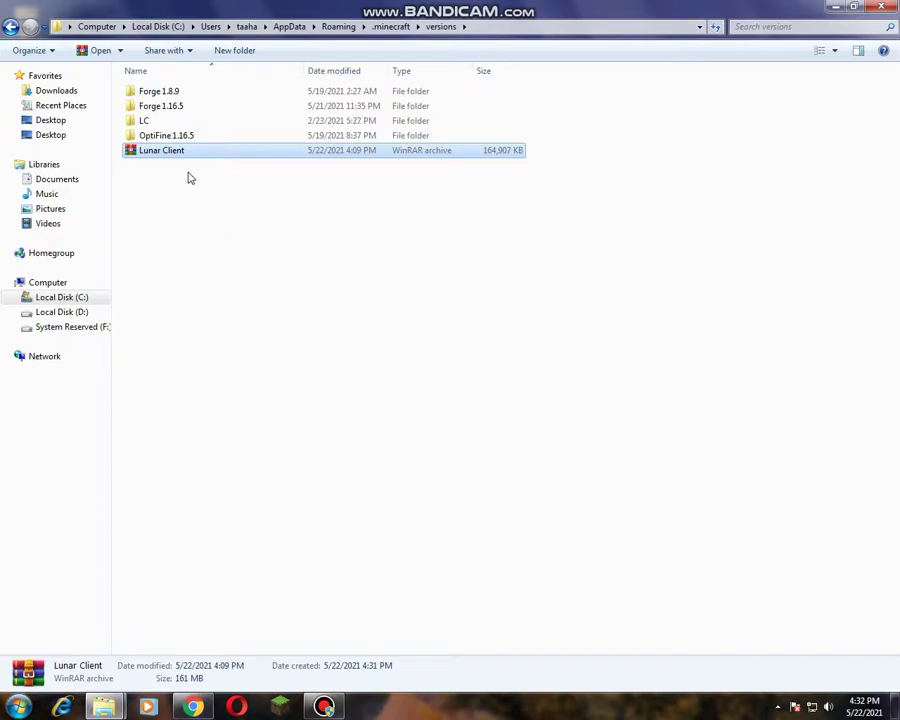
{"action": "key", "text": "Delete"}
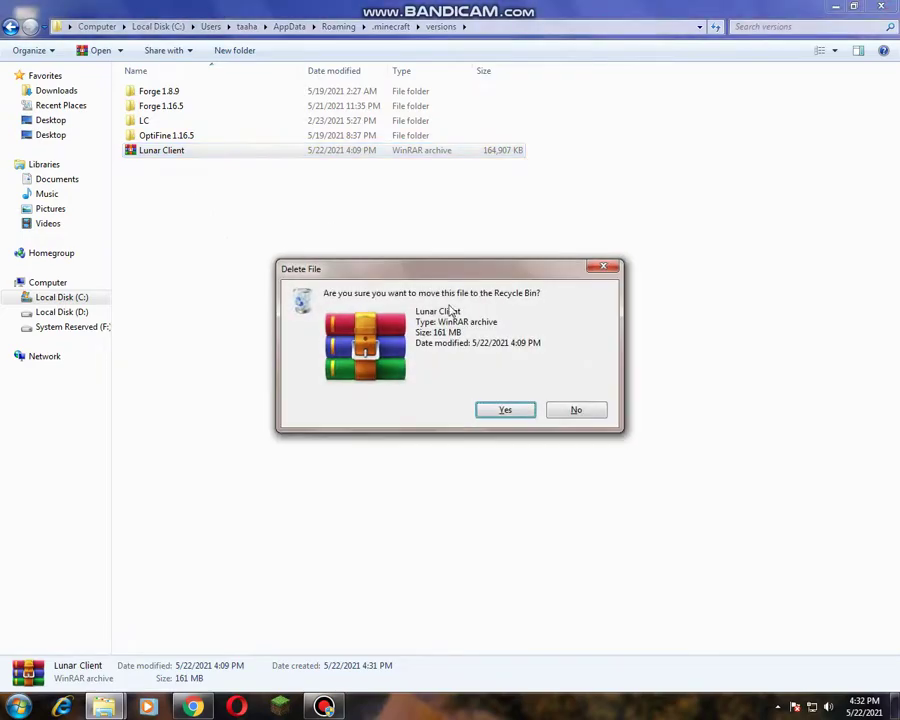
{"action": "left_click", "coordinate": [500, 405]}
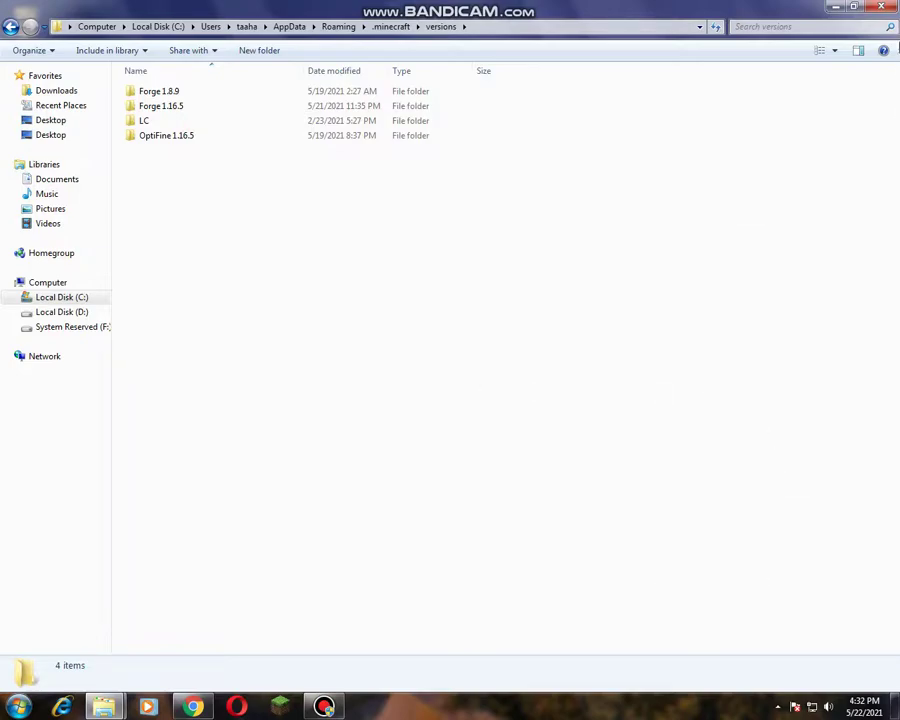
{"action": "left_click", "coordinate": [881, 6]}
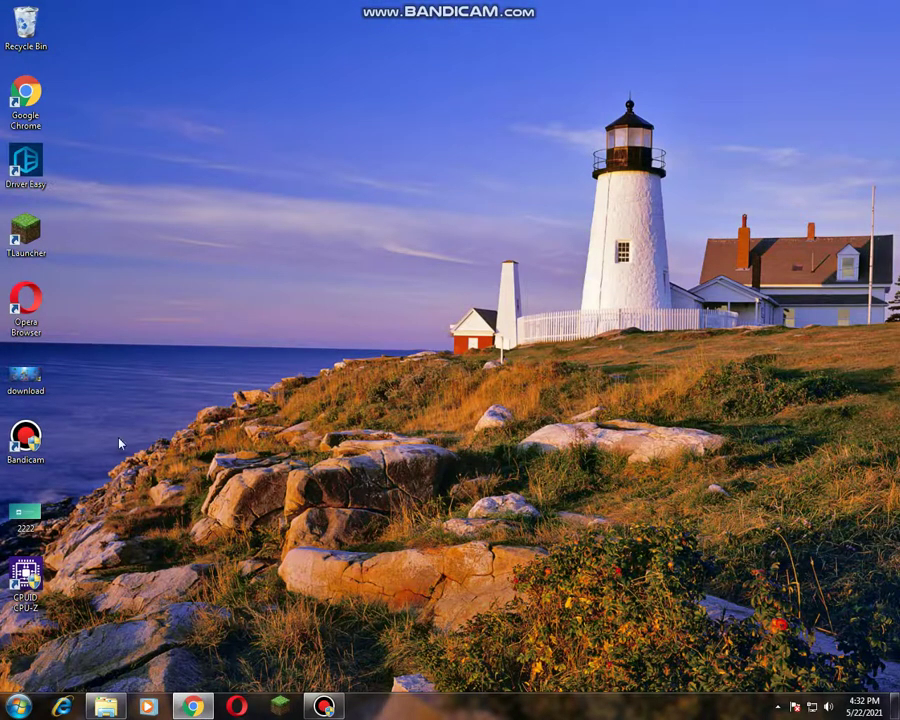
Step: Minimize the Bandicam recorder, then pick Release LC in TLauncher's version dropdown
{"action": "left_click", "coordinate": [33, 240]}
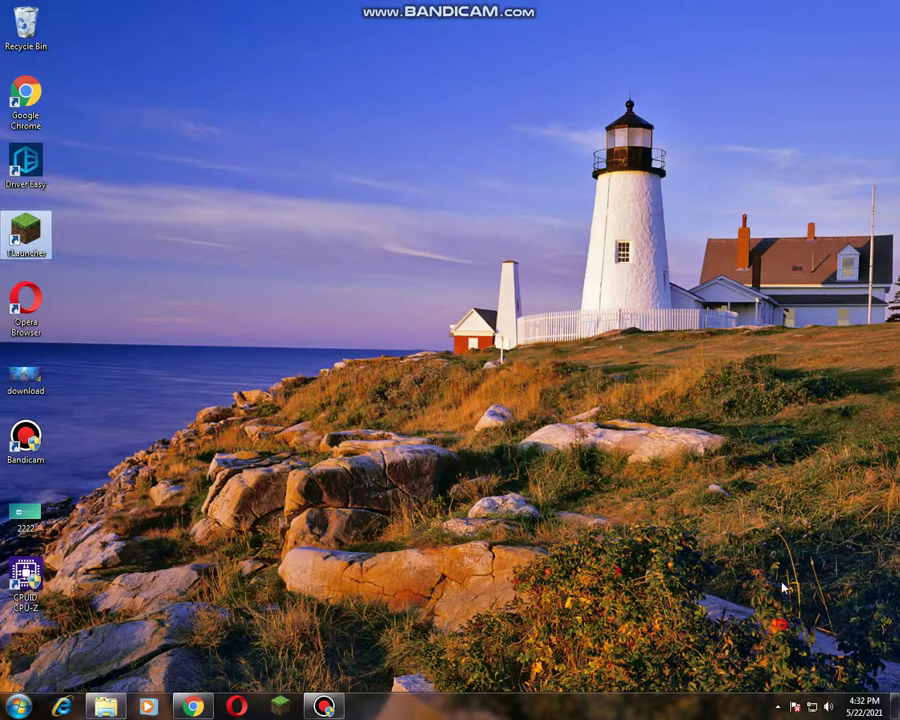
{"action": "left_click", "coordinate": [343, 680]}
{"action": "left_click", "coordinate": [323, 706]}
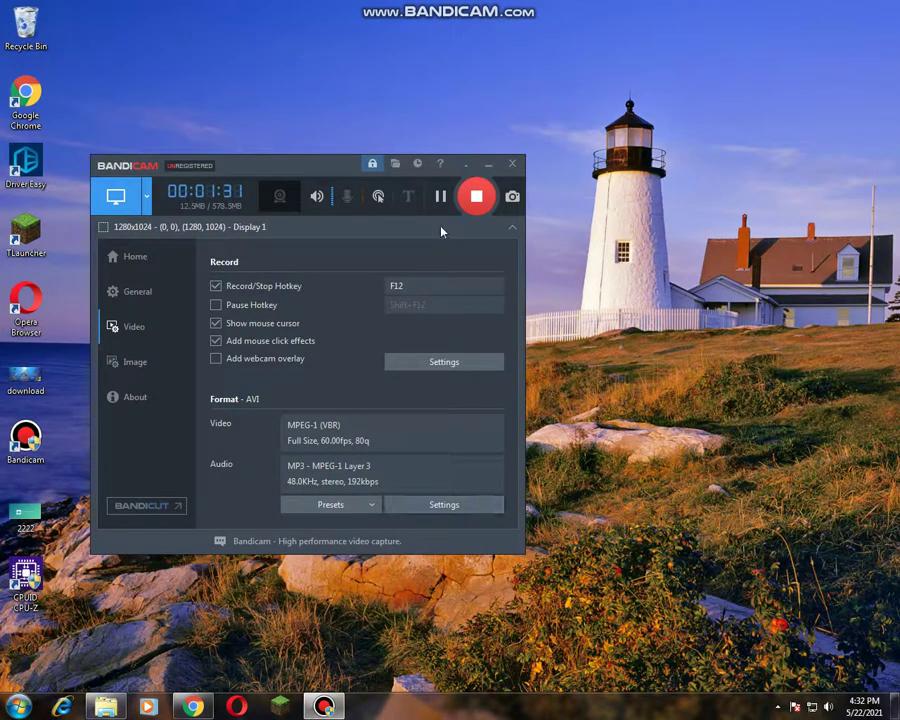
{"action": "left_click", "coordinate": [488, 166]}
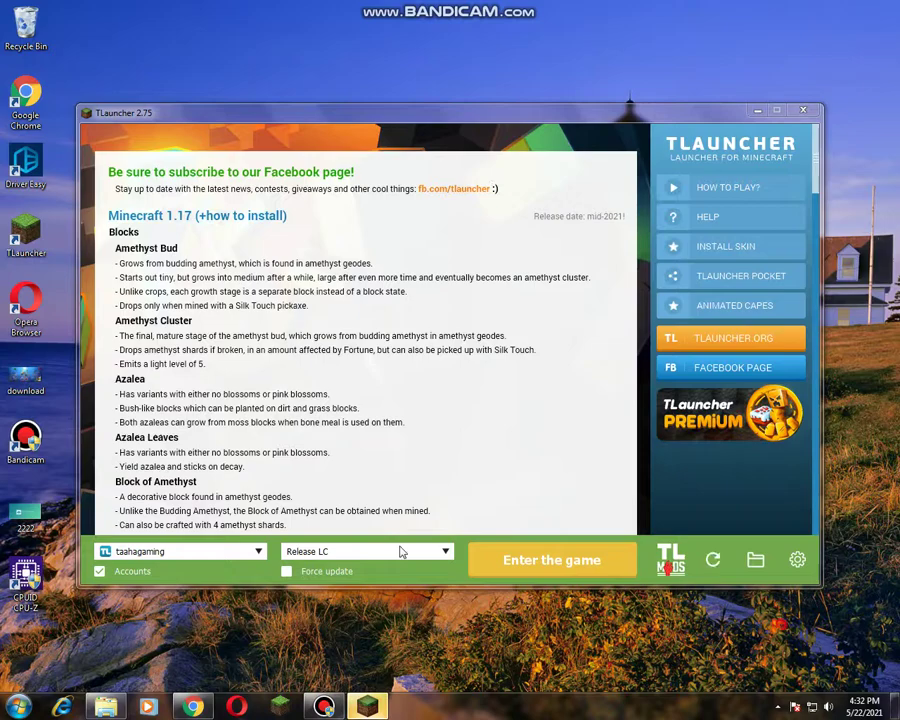
{"action": "left_click", "coordinate": [400, 552]}
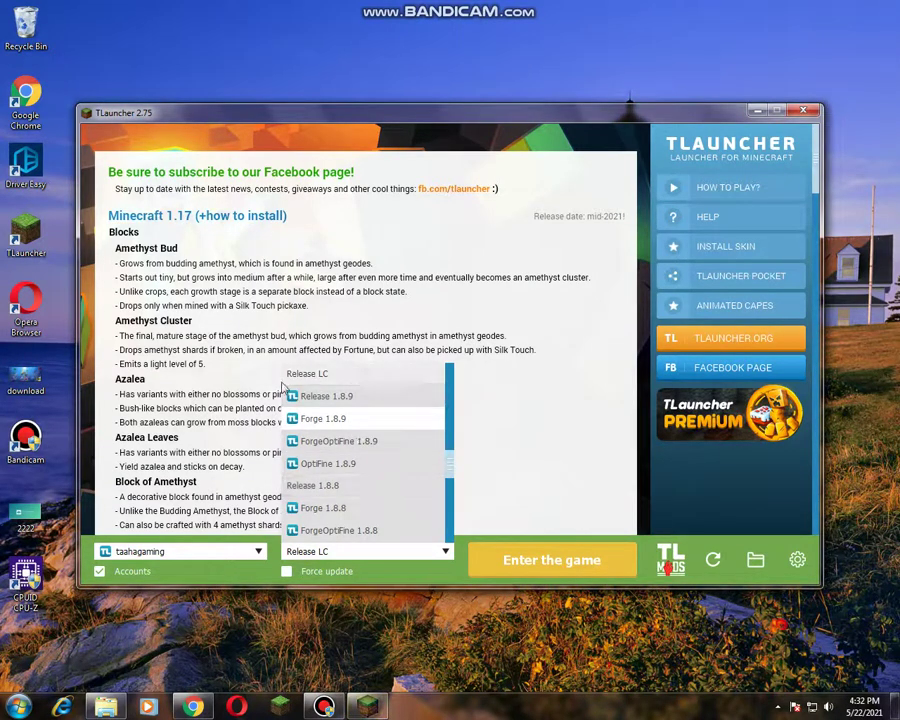
{"action": "left_click", "coordinate": [357, 374]}
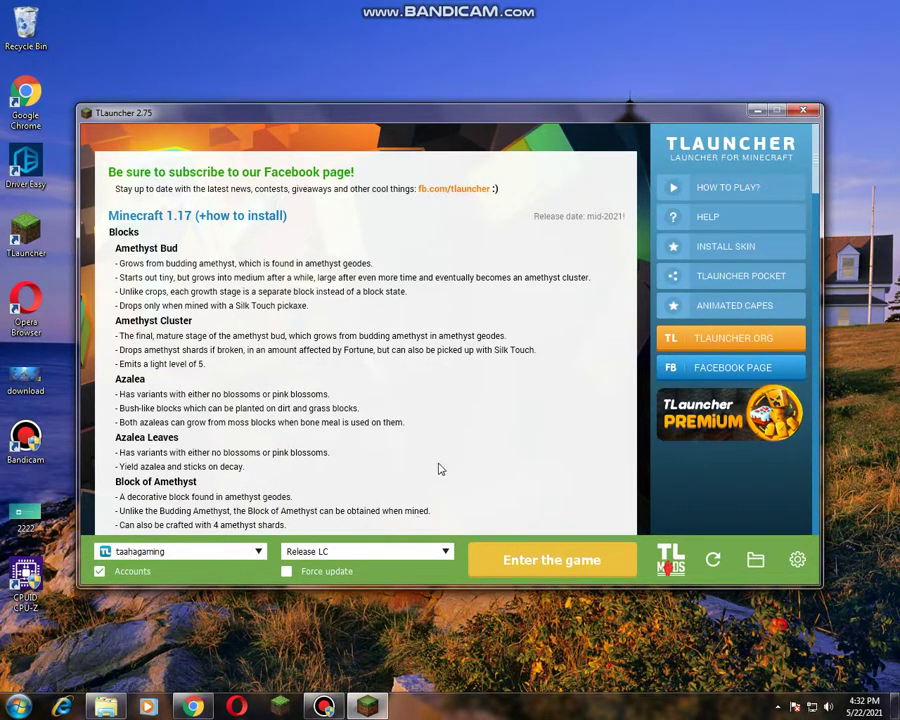
Step: Start the Release LC version with 'Enter the game'
{"action": "left_click", "coordinate": [502, 570]}
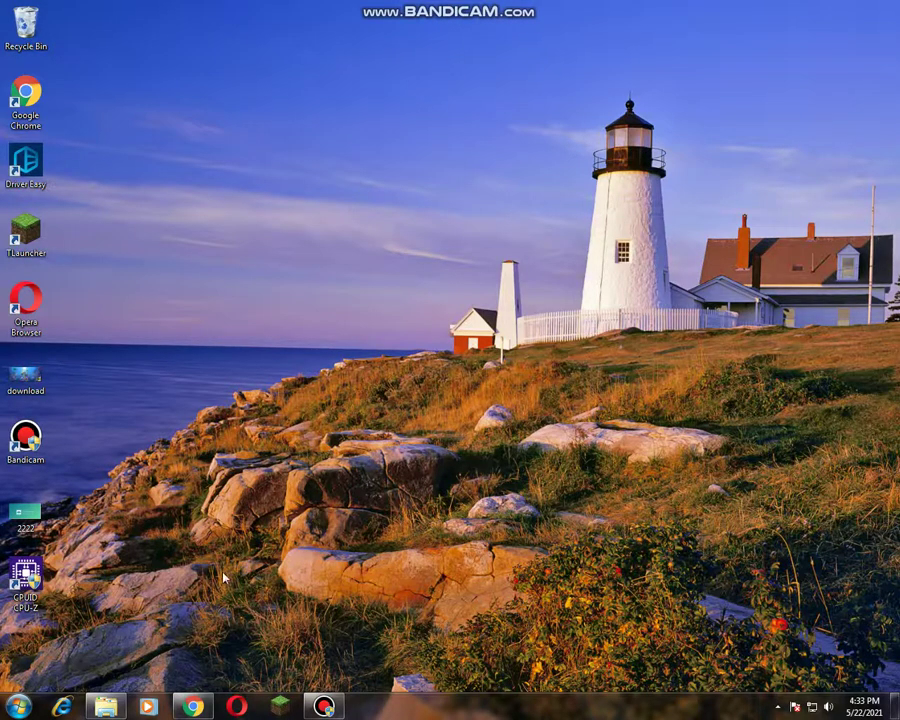
{"action": "left_click", "coordinate": [193, 706]}
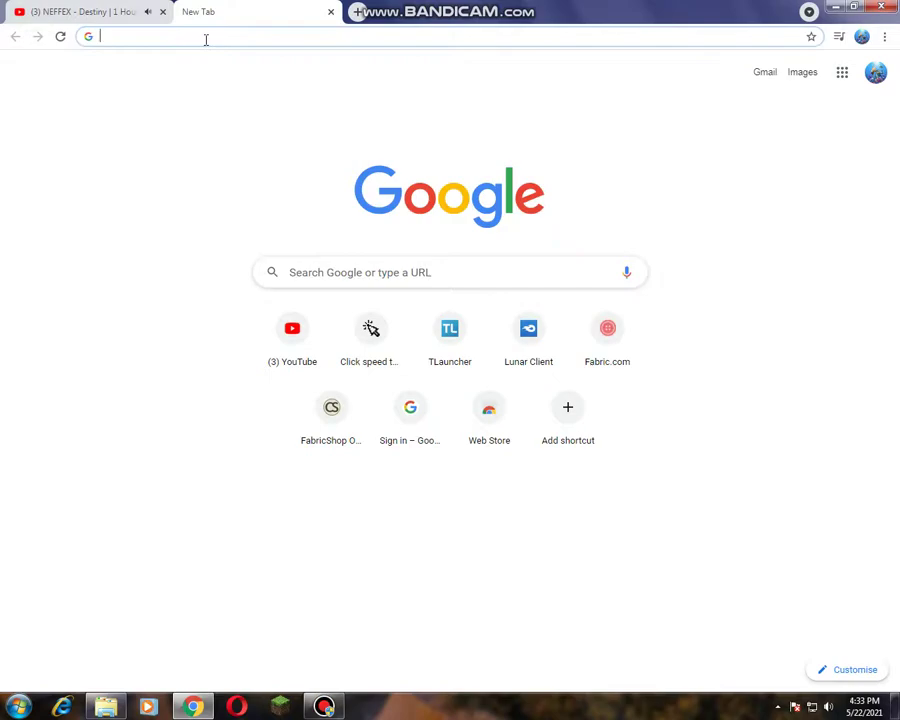
{"action": "type", "text": "wait"}
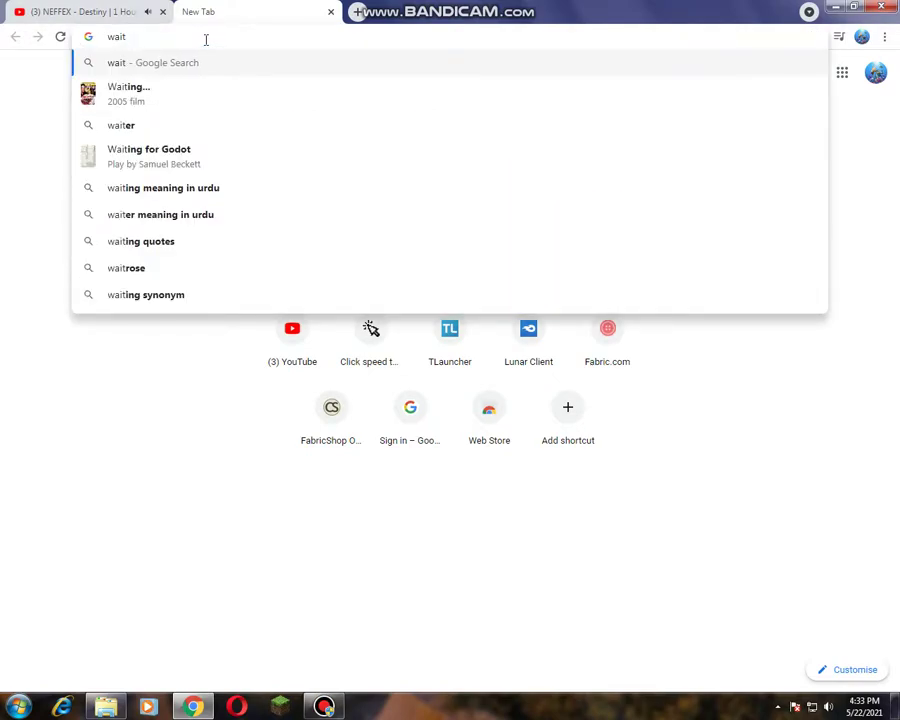
{"action": "type", "text": "!!!!!!"}
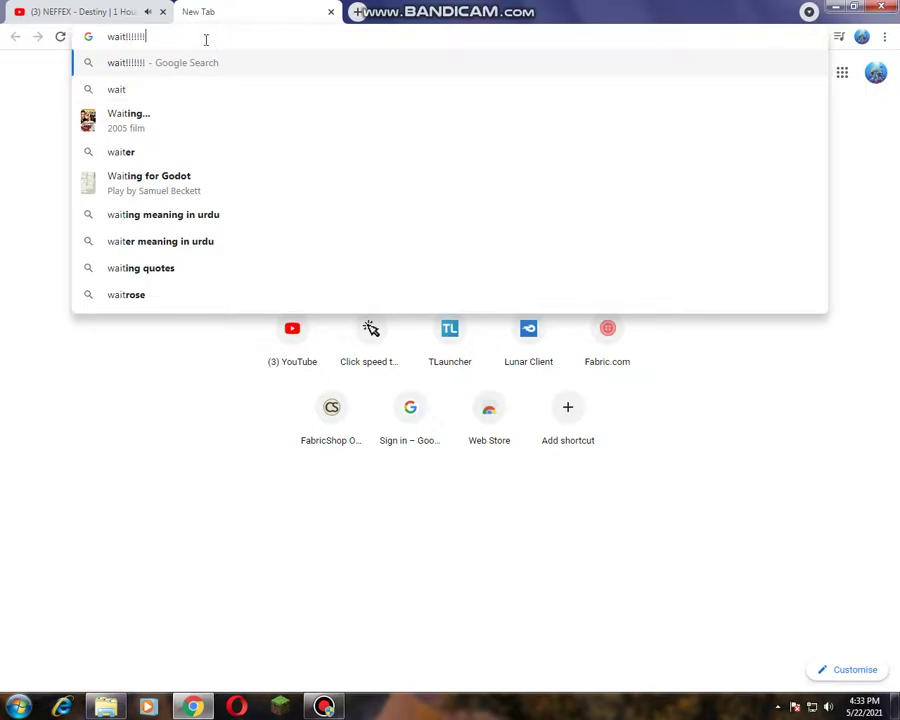
{"action": "type", "text": "..."}
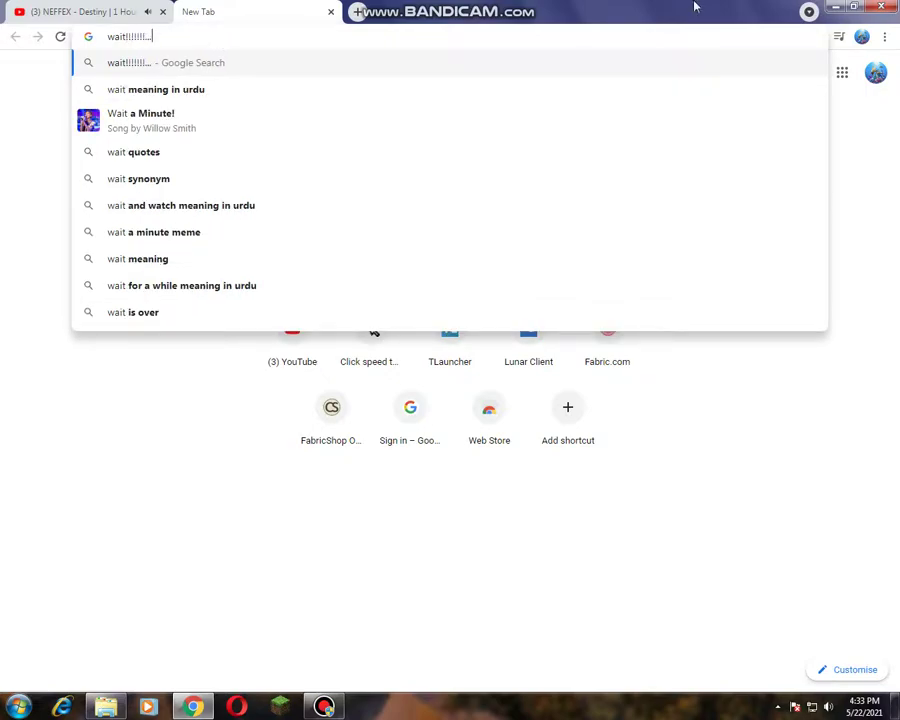
{"action": "left_click", "coordinate": [331, 12]}
{"action": "left_click", "coordinate": [835, 7]}
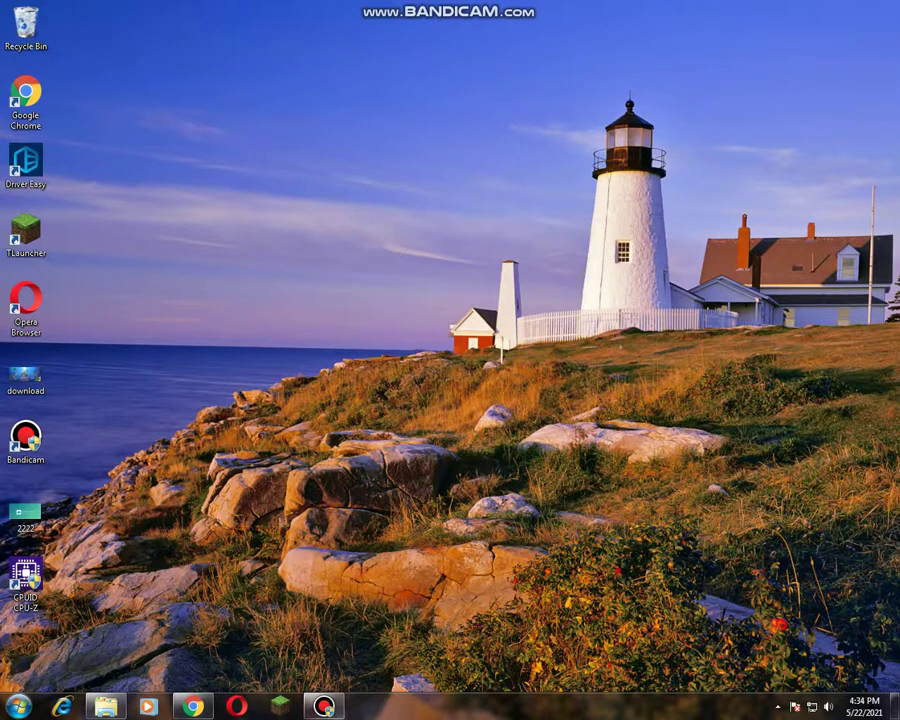
Step: Restore and re-minimise Bandicam while Lunar Client 1.8.9 loads
{"action": "left_click", "coordinate": [323, 706]}
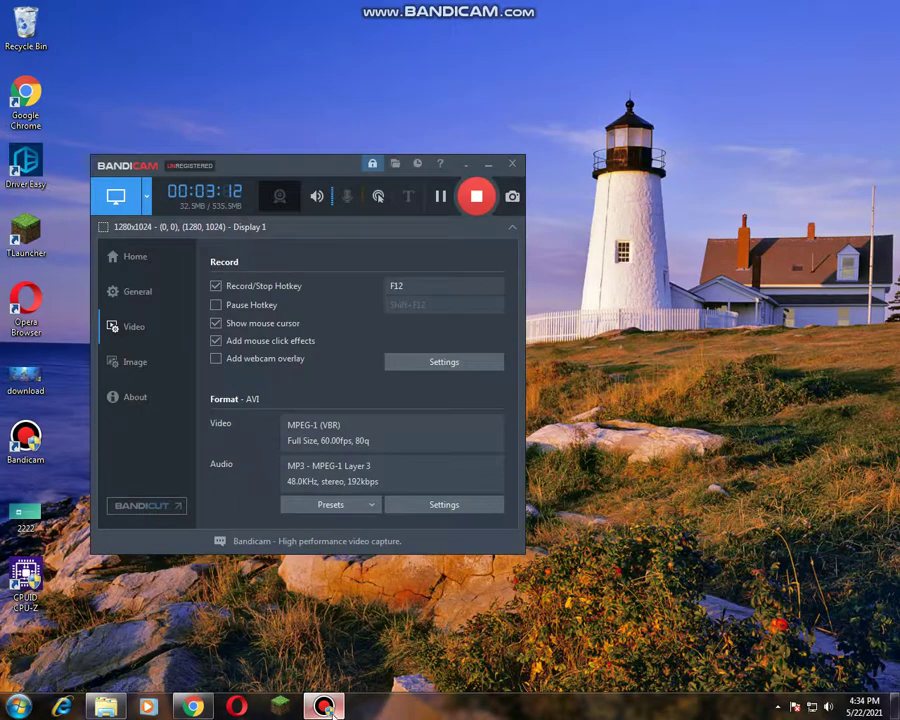
{"action": "left_click", "coordinate": [488, 165]}
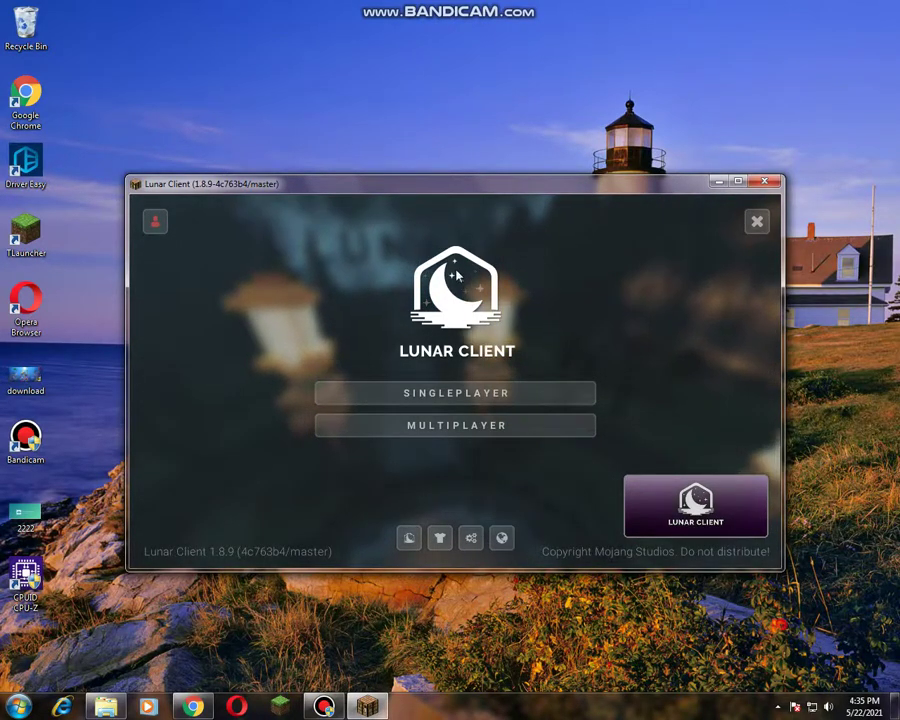
Step: Maximise Lunar Client and submit the account login name and password on the log-in form
{"action": "left_click", "coordinate": [738, 180]}
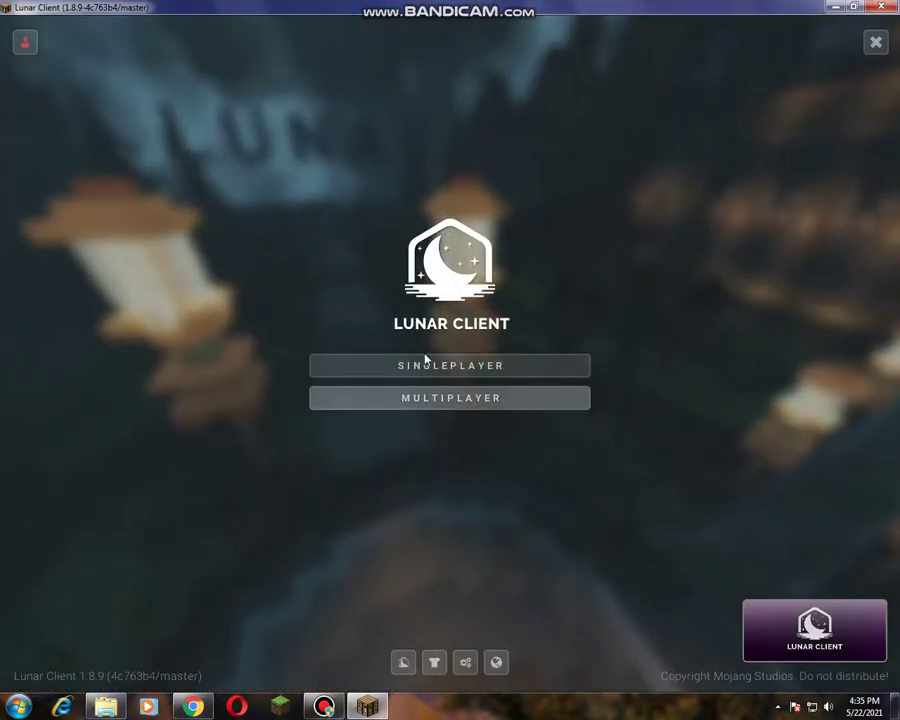
{"action": "left_click", "coordinate": [26, 42]}
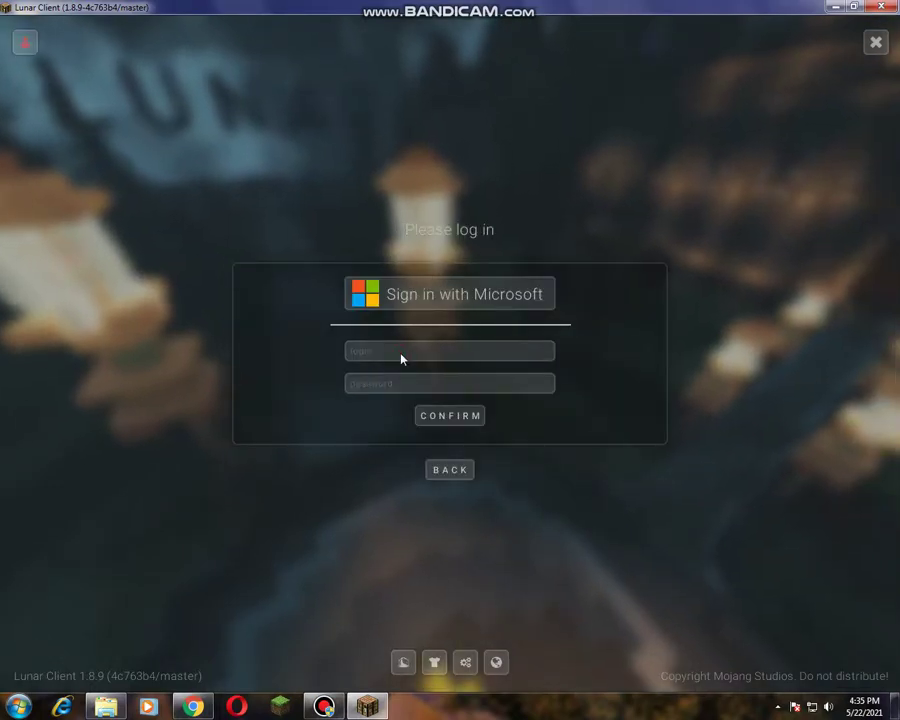
{"action": "left_click", "coordinate": [401, 351]}
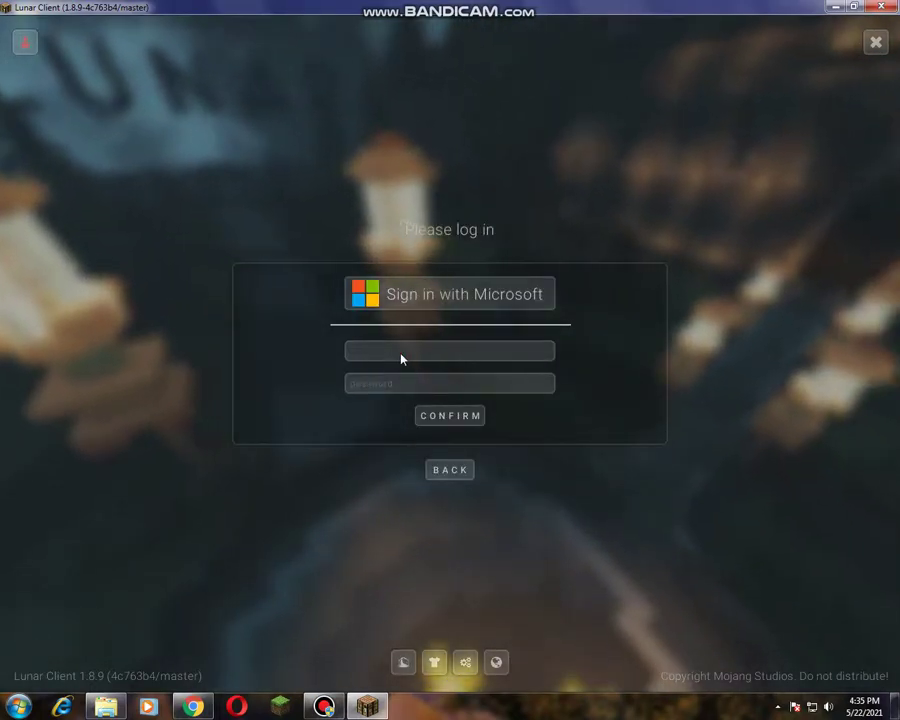
{"action": "type", "text": "taaha"}
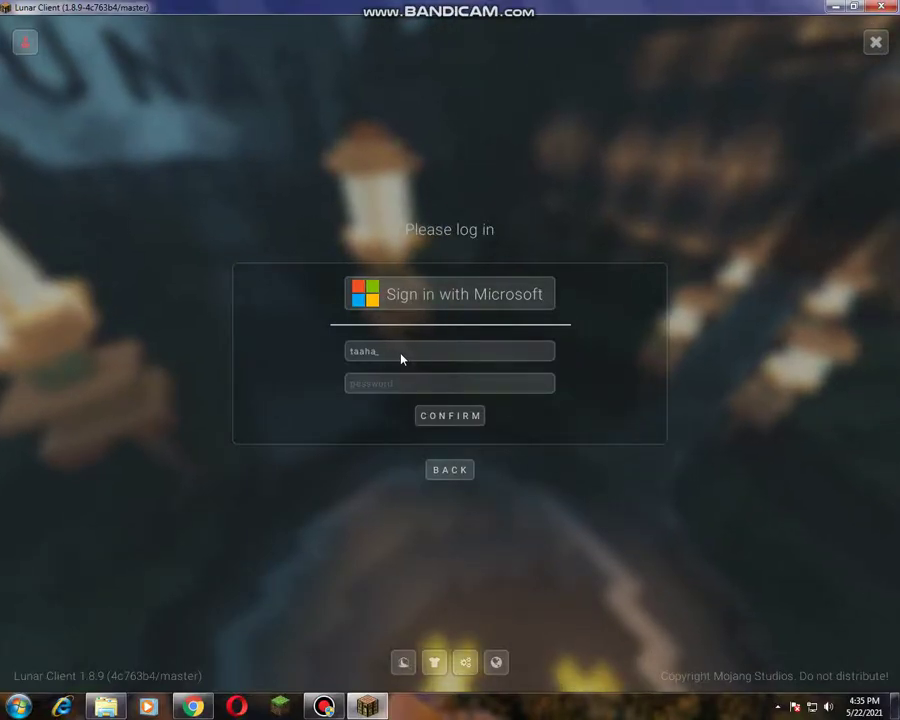
{"action": "type", "text": "gaming"}
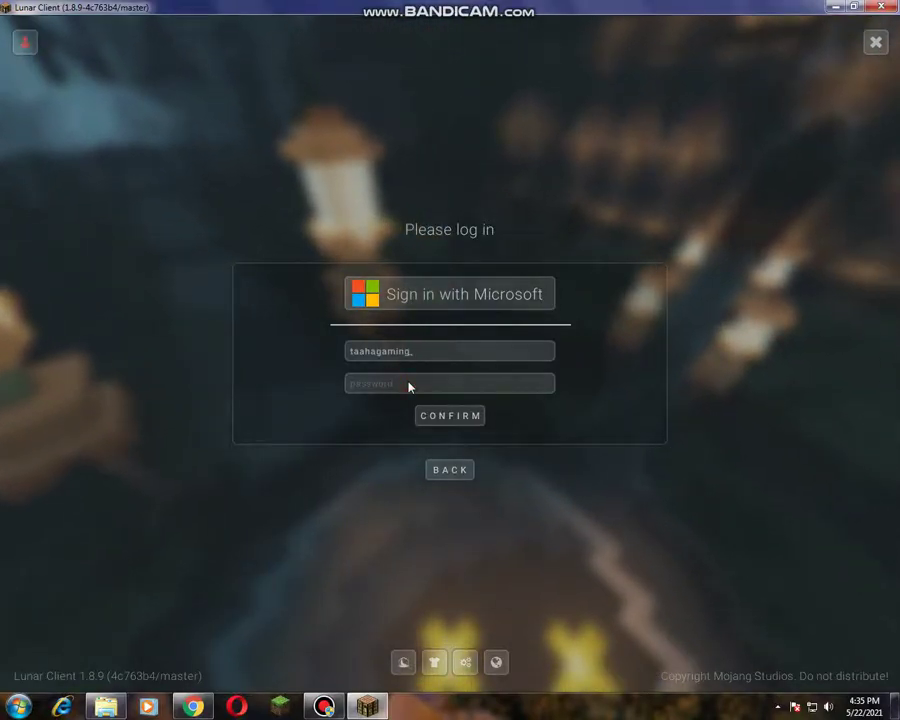
{"action": "left_click", "coordinate": [408, 384]}
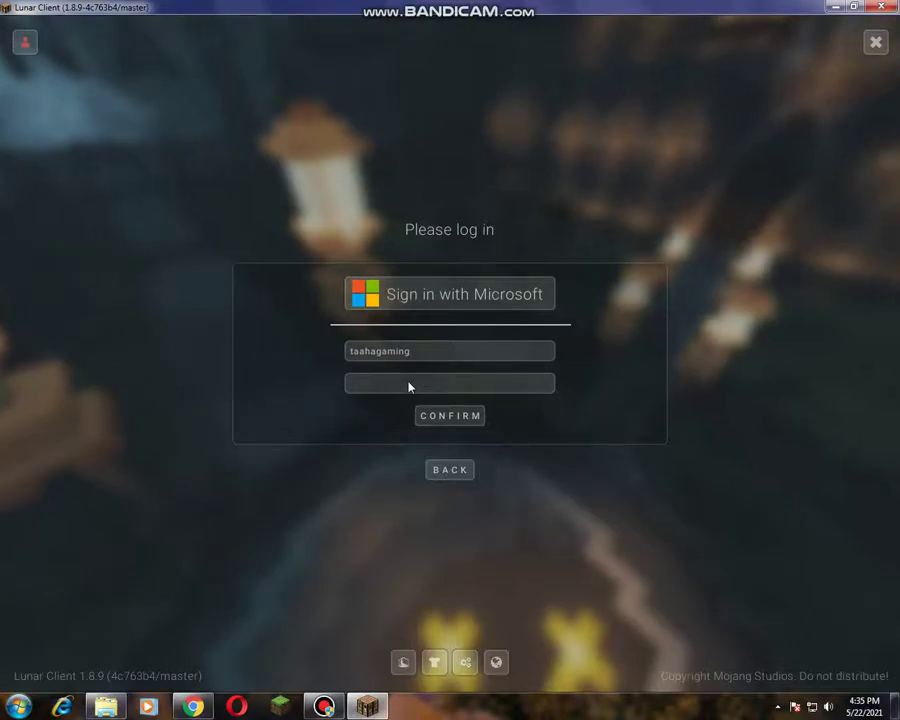
{"action": "type", "text": "*********"}
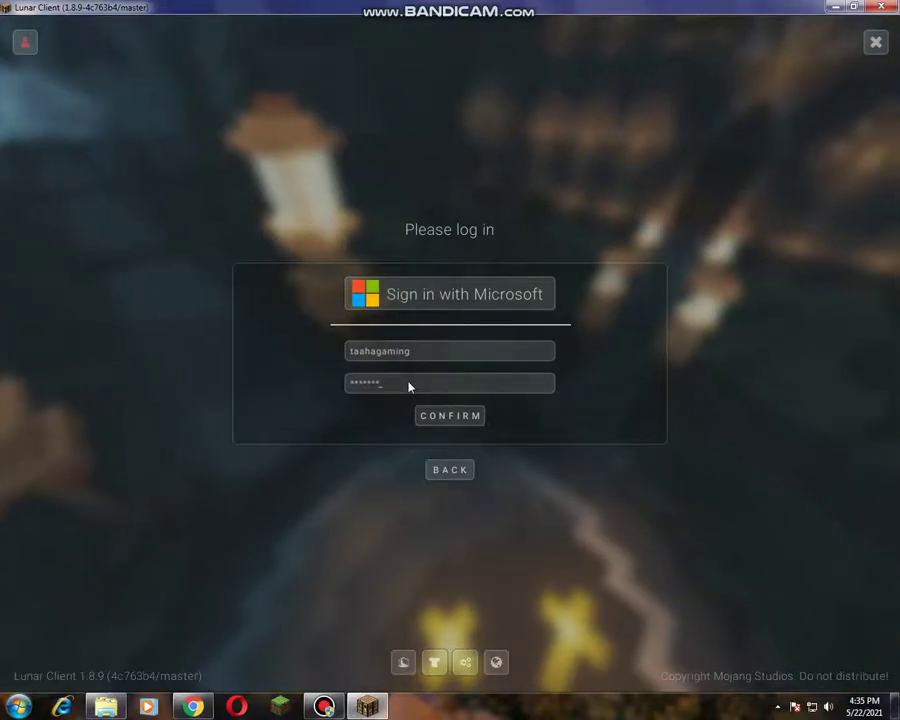
{"action": "type", "text": "*"}
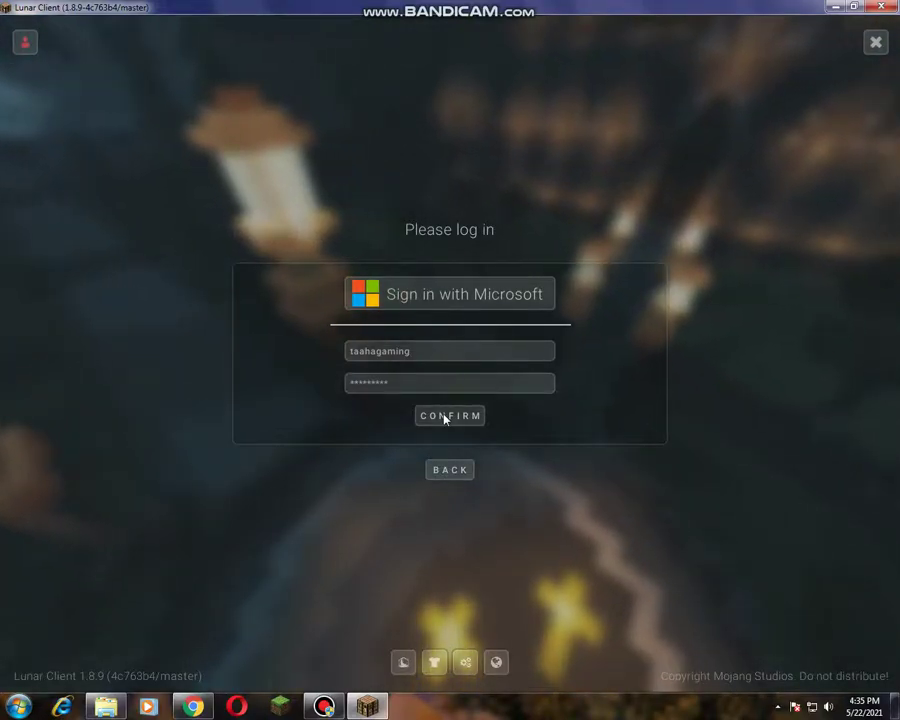
{"action": "left_click", "coordinate": [445, 422]}
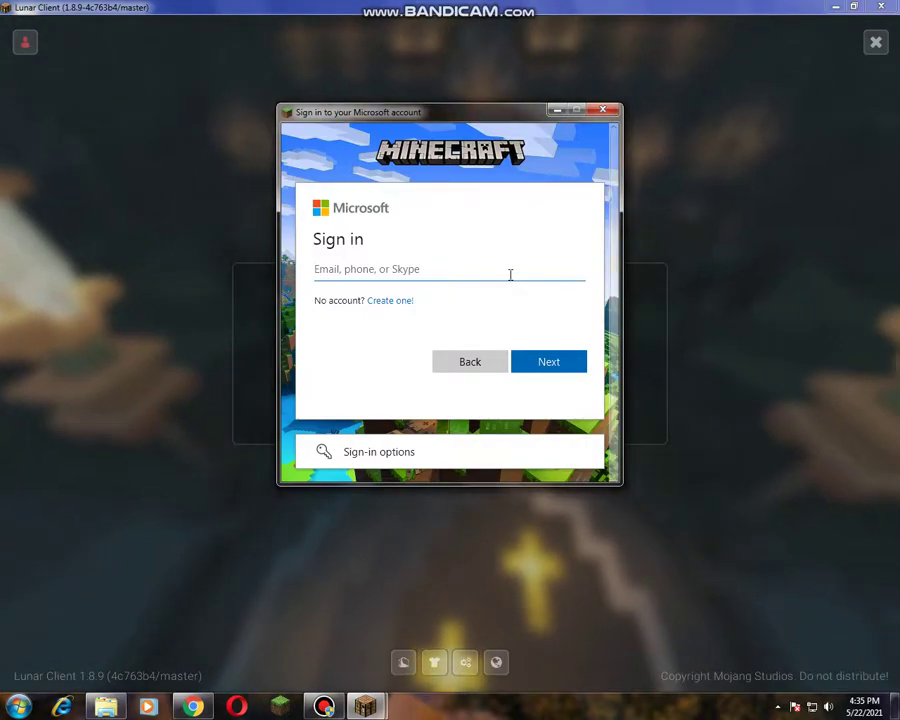
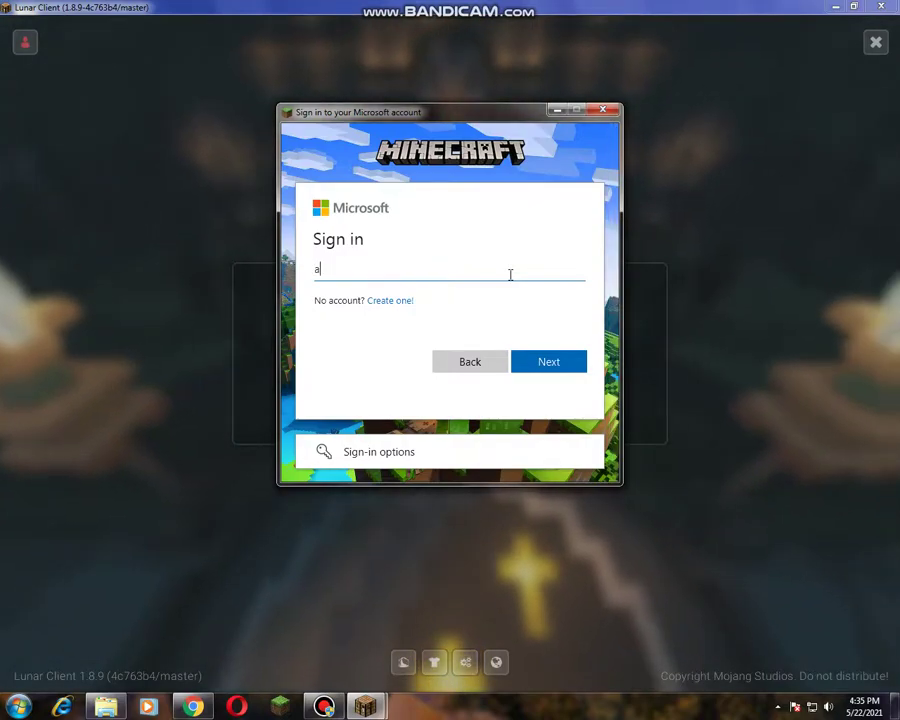
Step: Enter the account e-mail in Microsoft sign-in, submit it, then close the sign-in window
{"action": "key", "text": "BackSpace"}
{"action": "key", "text": "BackSpace"}
{"action": "key", "text": "BackSpace"}
{"action": "key", "text": "BackSpace"}
{"action": "key", "text": "BackSpace"}
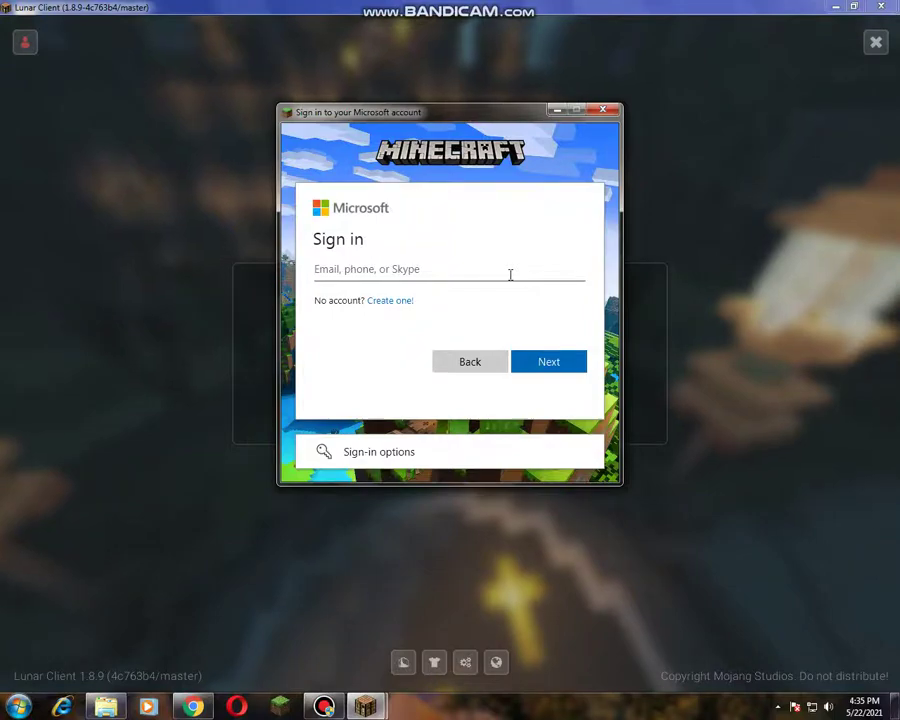
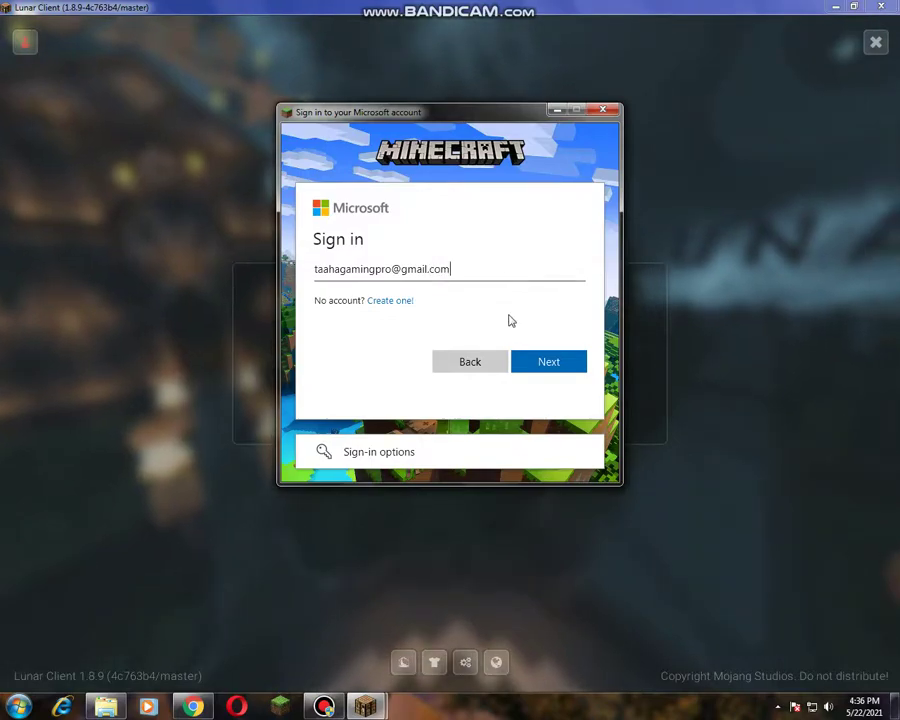
{"action": "left_click", "coordinate": [334, 457]}
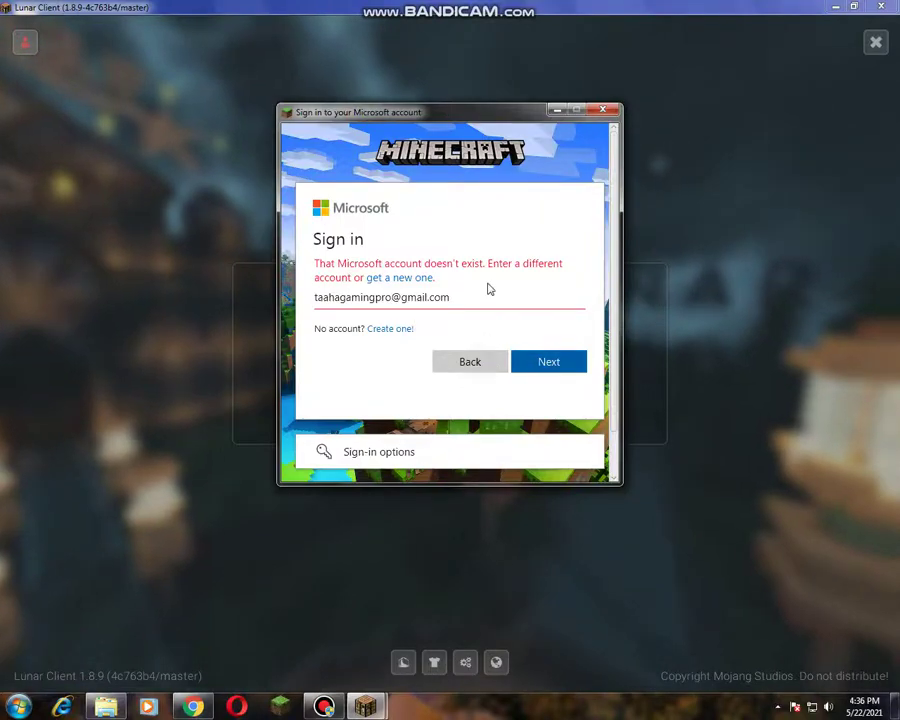
{"action": "left_click", "coordinate": [602, 109]}
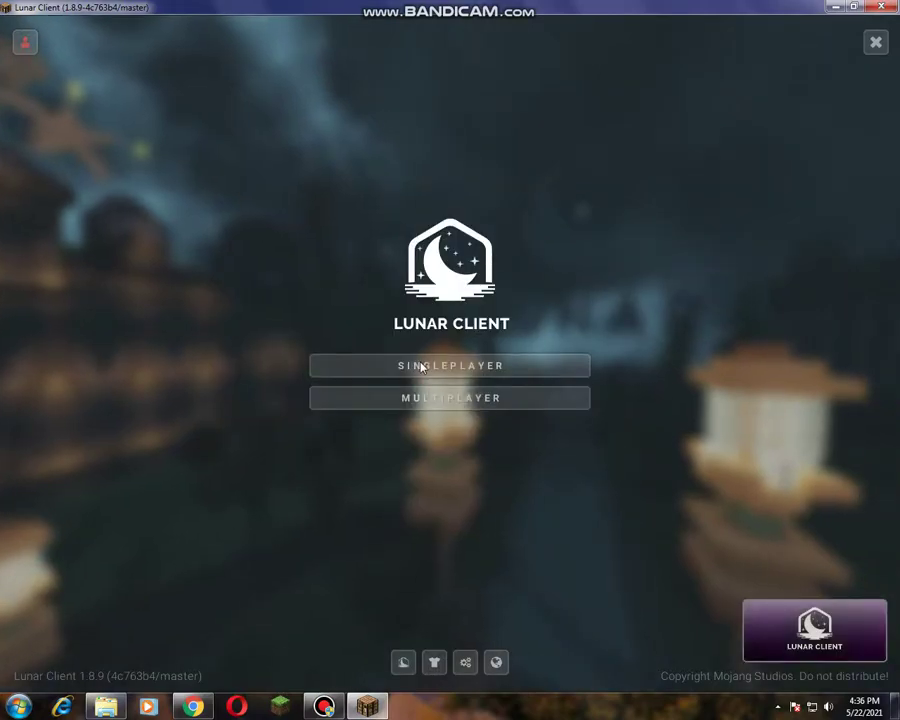
Step: Open and leave the Singleplayer world list, then open the Multiplayer log-in screen
{"action": "left_click", "coordinate": [422, 366]}
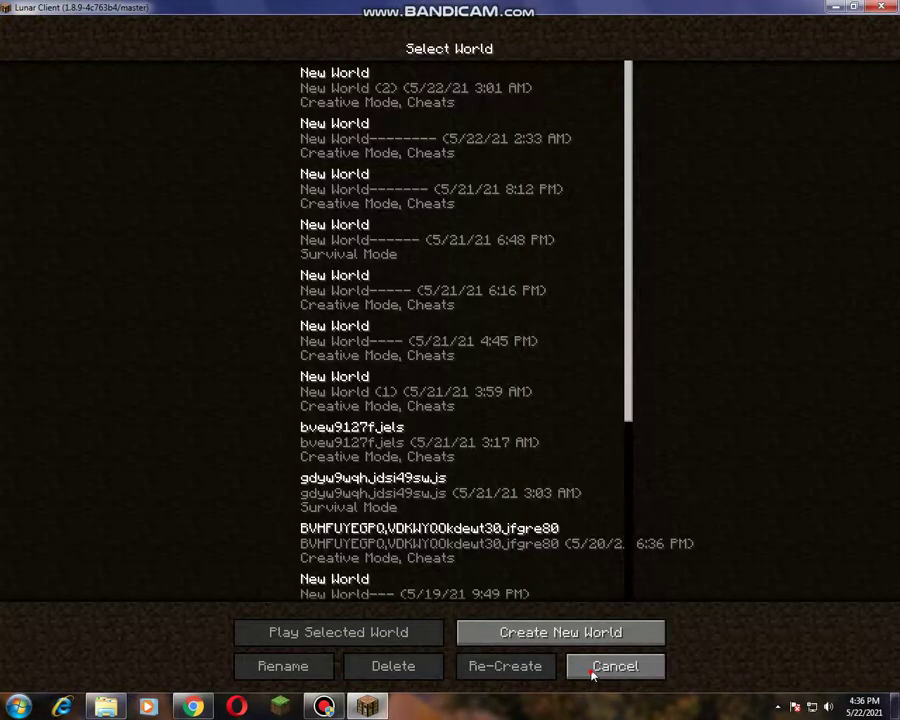
{"action": "key", "text": "Escape"}
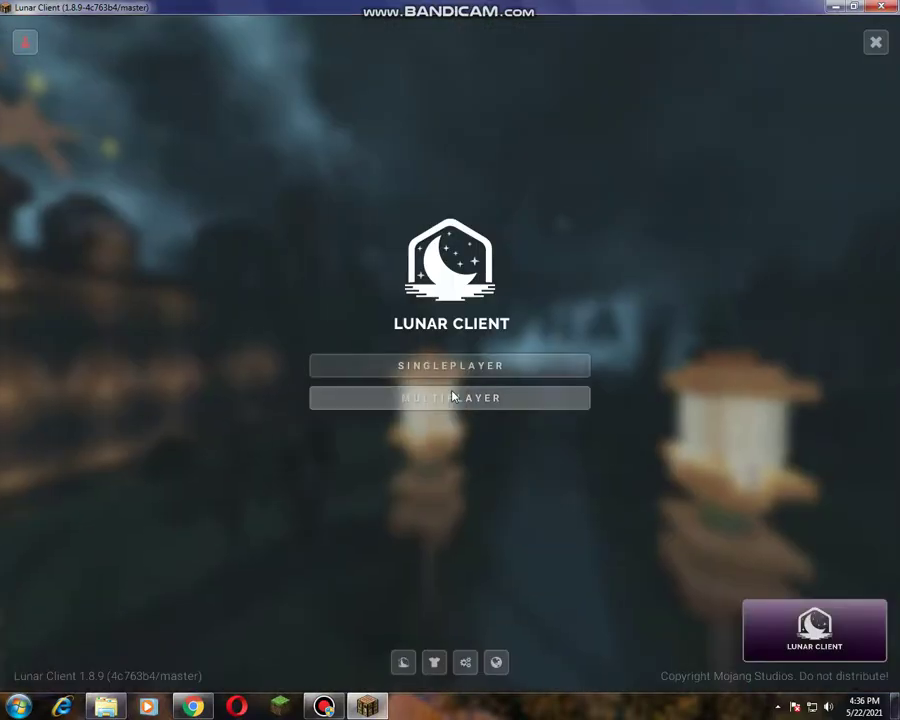
{"action": "left_click", "coordinate": [452, 397]}
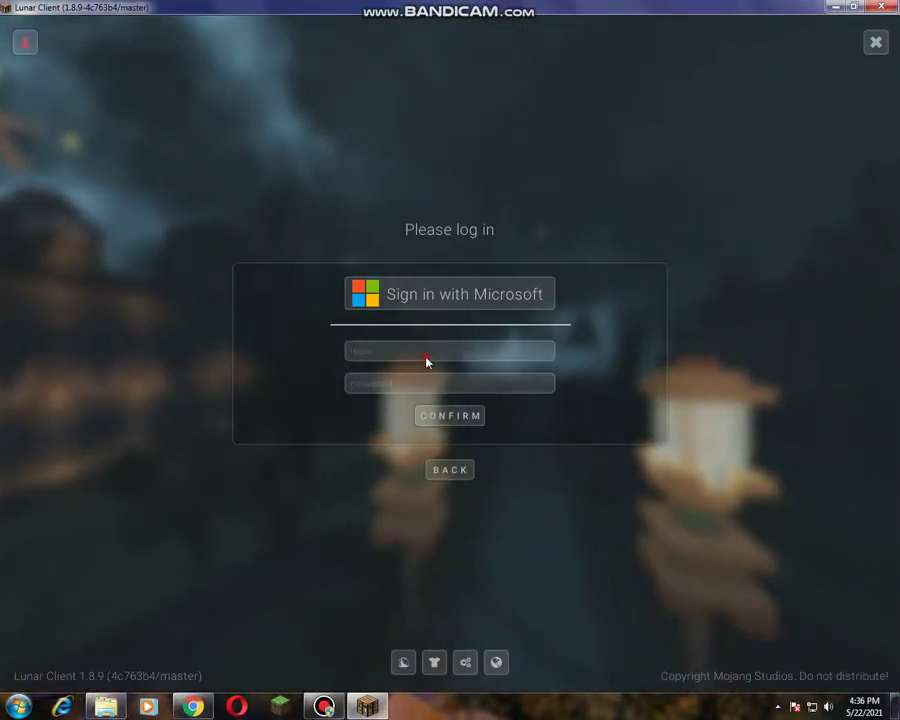